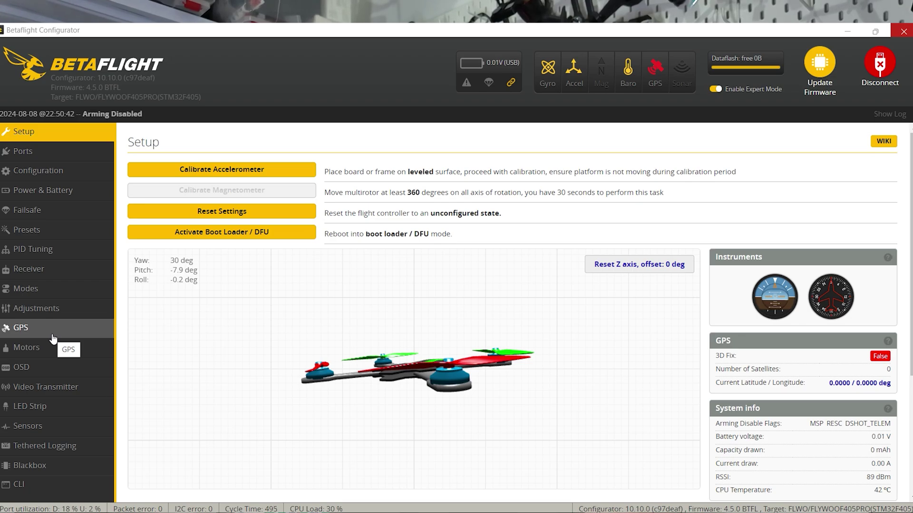
# - Review the UART port assignments and the GPS configuration, including protocol, Galileo and home point options
pyautogui.click(53, 158)
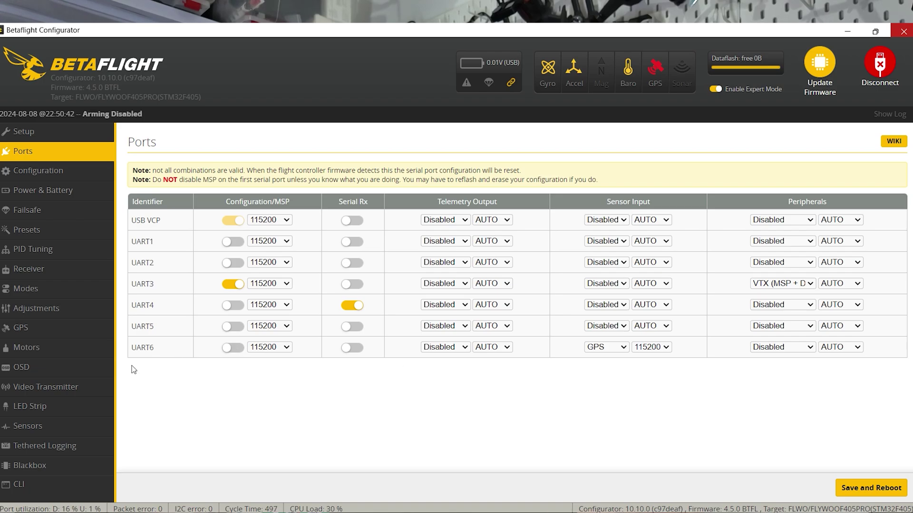
pyautogui.click(43, 335)
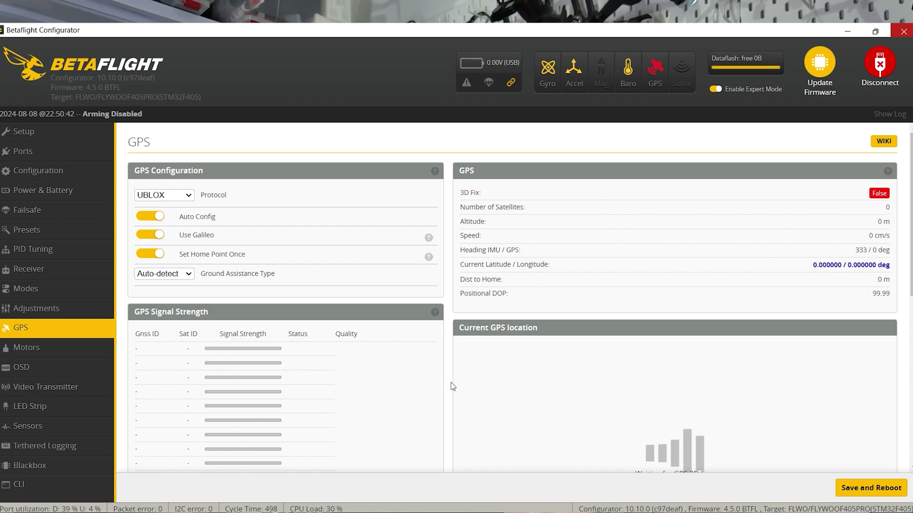
pyautogui.scroll(-1, 697, 440)
pyautogui.scroll(1, 696, 440)
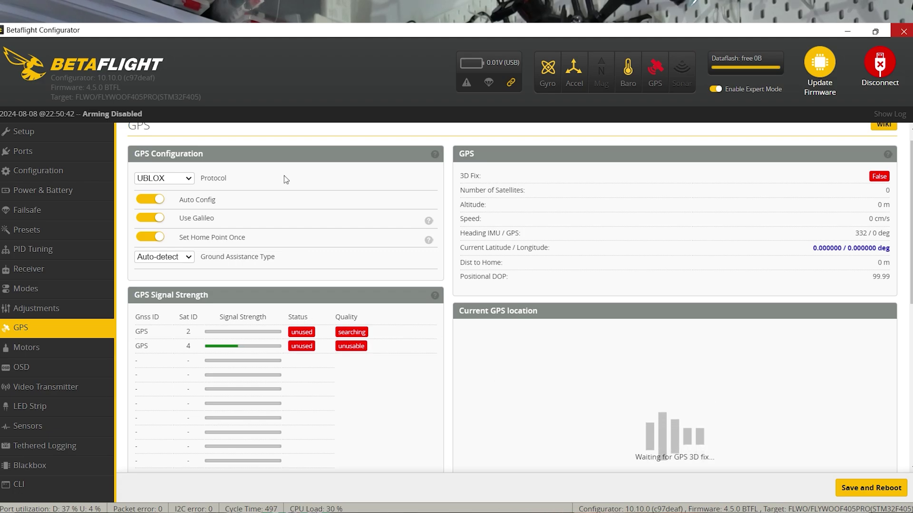
# - Review the AUX switch ranges assigned to the active flight modes, including ARM, ANGLE, HORIZON and GPS RESCUE
pyautogui.click(35, 290)
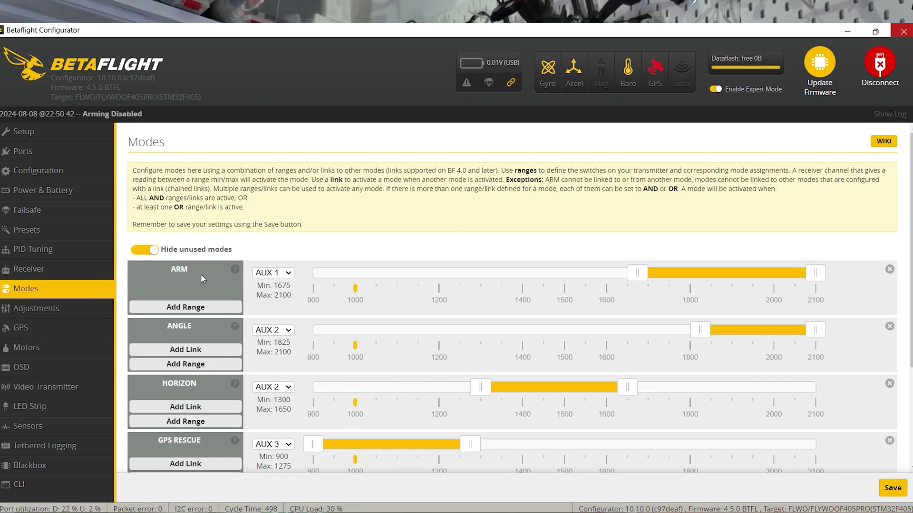
pyautogui.scroll(-3, 298, 318)
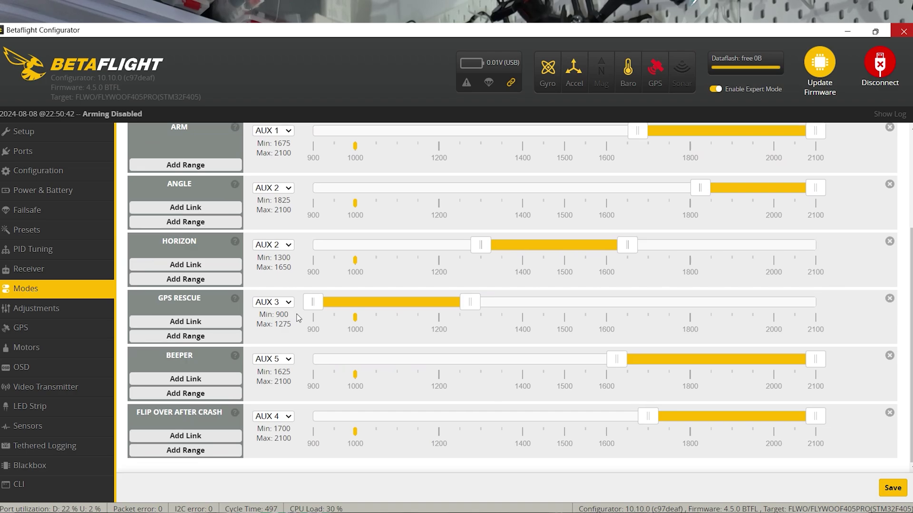
pyautogui.scroll(2, 298, 318)
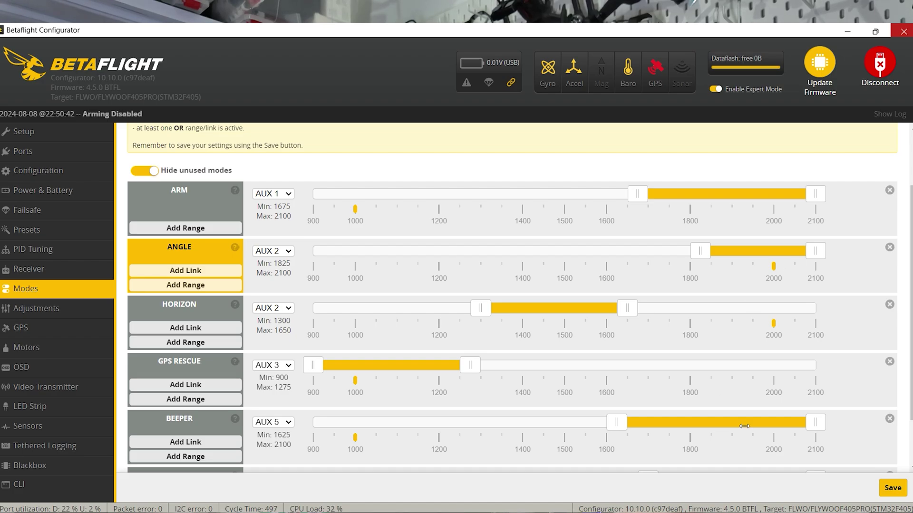
pyautogui.scroll(-2, 745, 427)
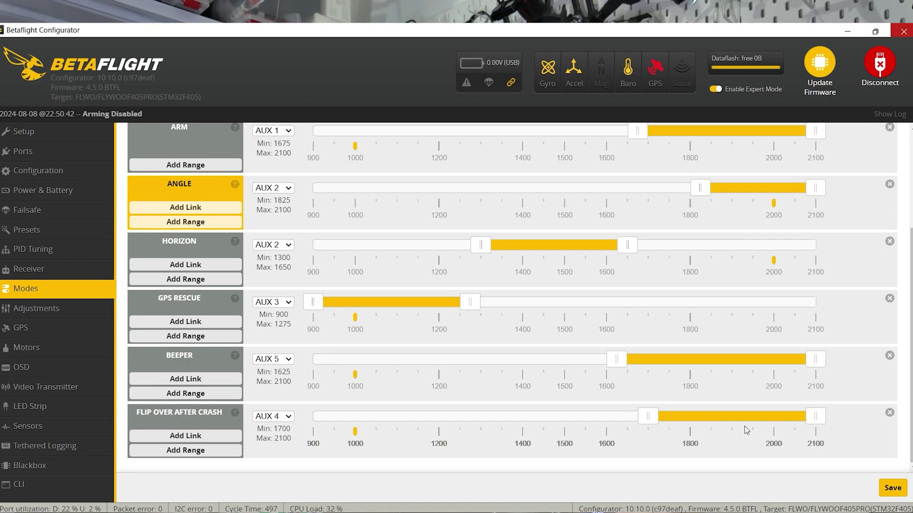
pyautogui.scroll(5, 374, 295)
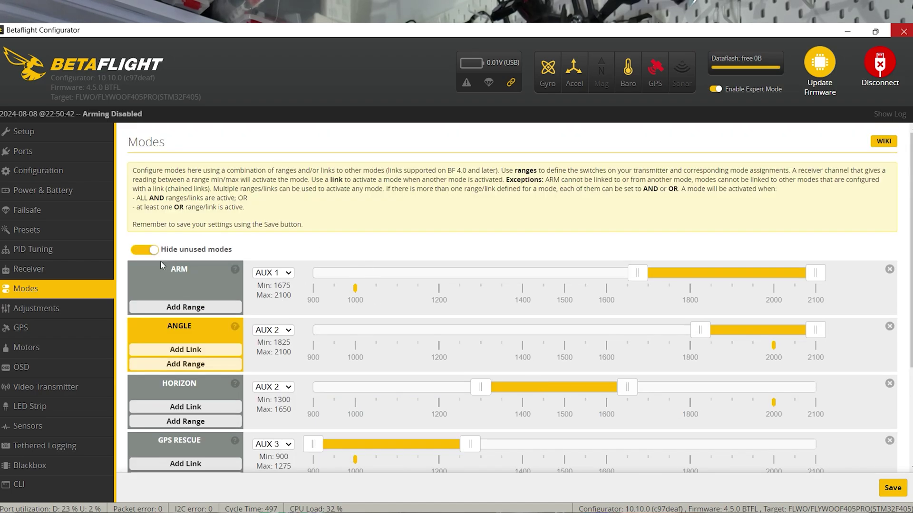
# - Show the unused modes and look through the complete list of available flight modes
pyautogui.click(141, 251)
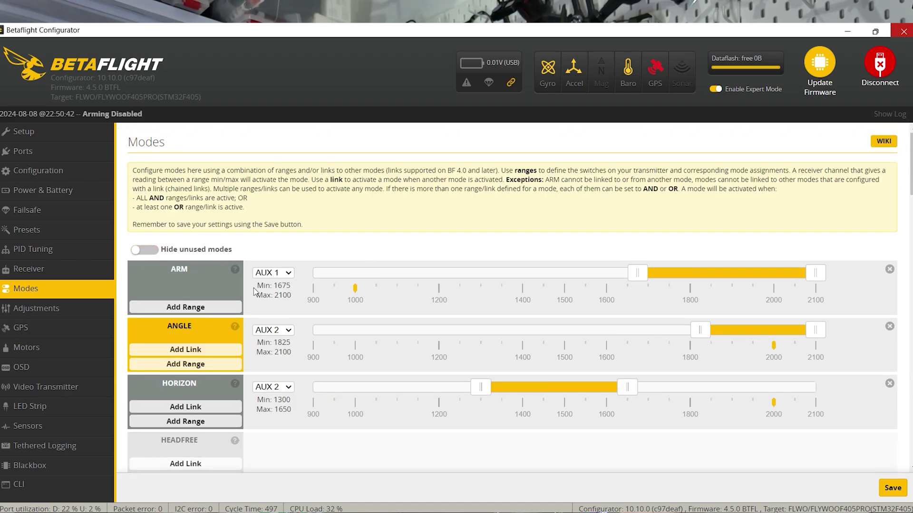
pyautogui.scroll(-1, 253, 287)
pyautogui.scroll(-4, 254, 291)
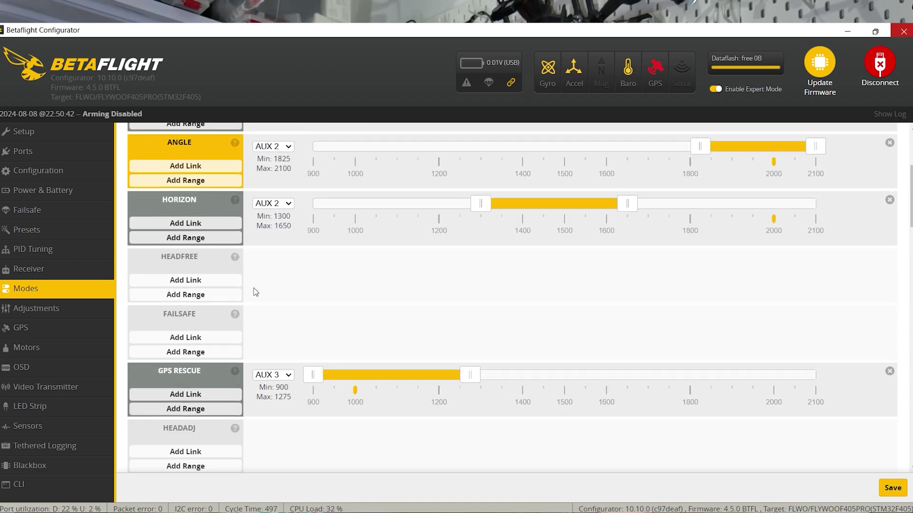
pyautogui.scroll(-1, 255, 292)
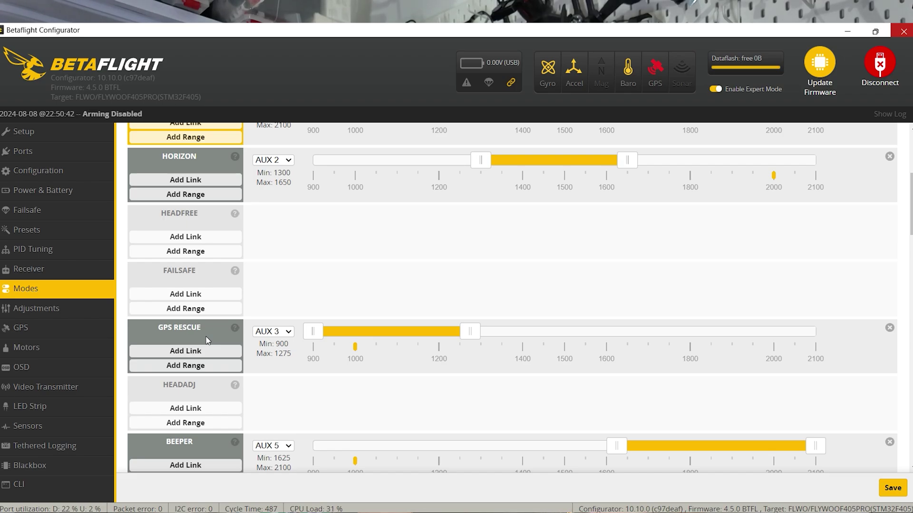
pyautogui.scroll(-5, 207, 339)
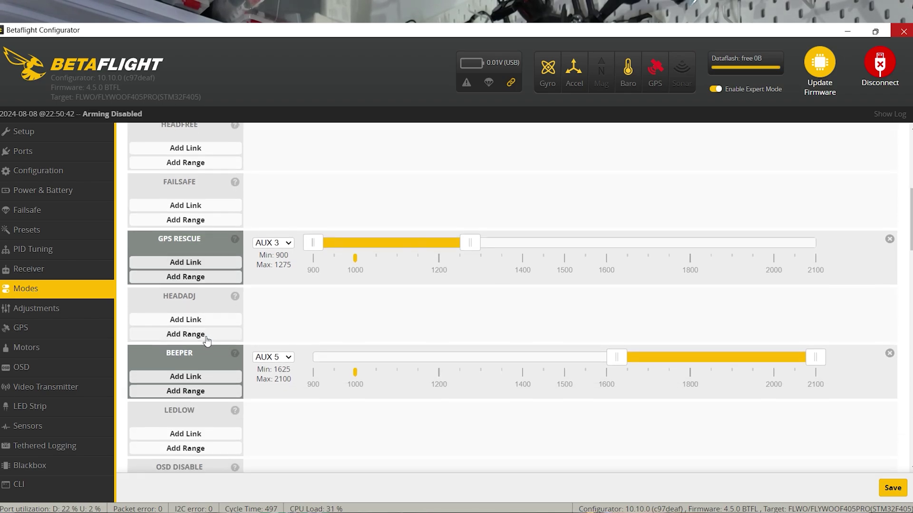
pyautogui.scroll(-6, 207, 340)
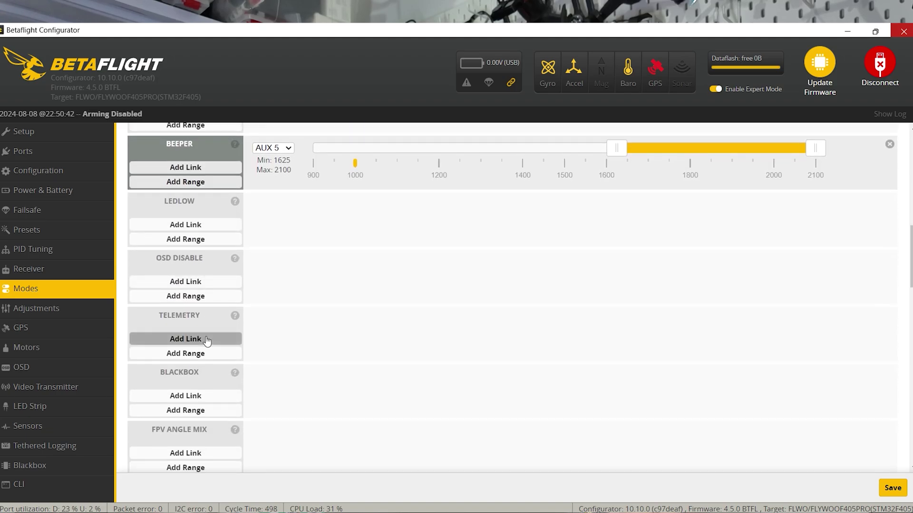
pyautogui.scroll(-6, 206, 338)
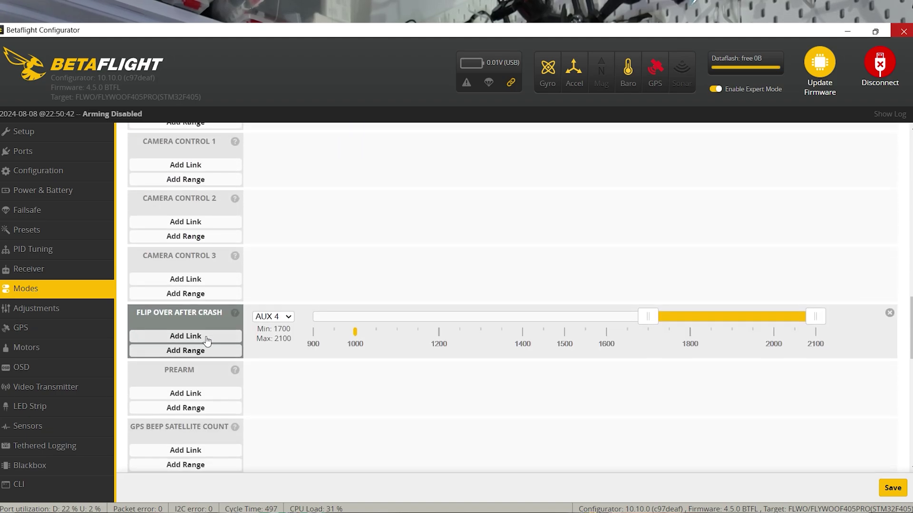
pyautogui.scroll(-4, 207, 340)
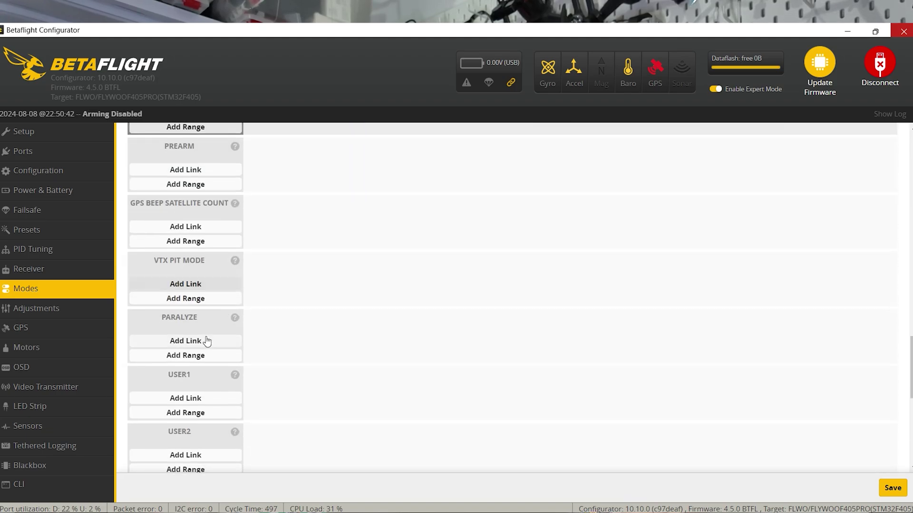
pyautogui.scroll(-4, 206, 337)
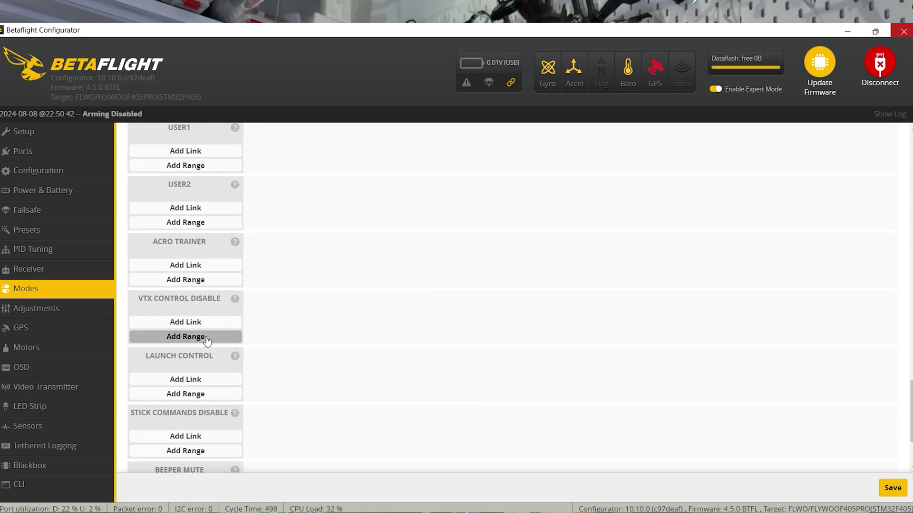
pyautogui.scroll(20, 207, 340)
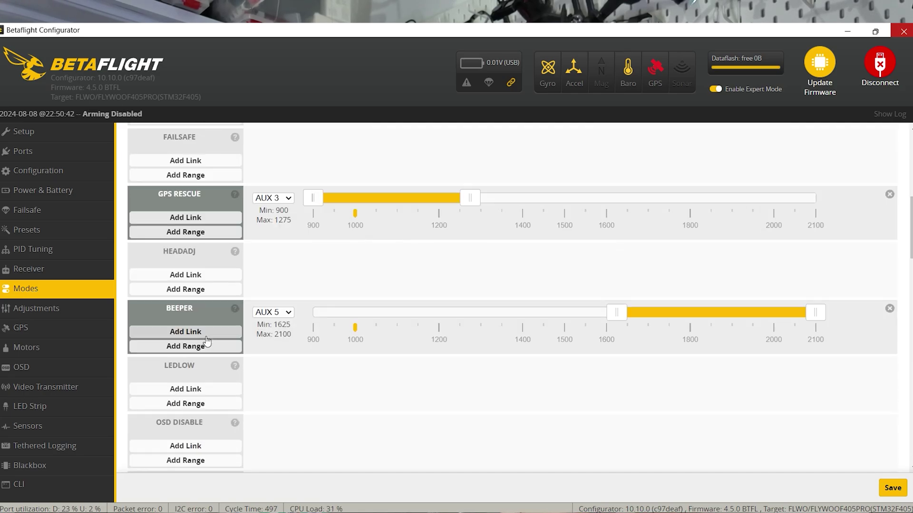
# - Add an activation range to the FAILSAFE mode and assign it to AUX 3
pyautogui.scroll(1, 207, 337)
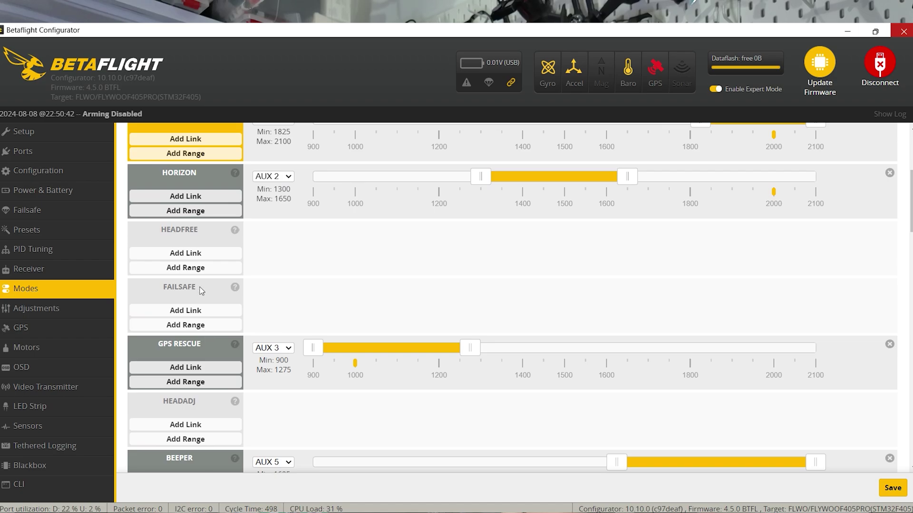
pyautogui.moveTo(236, 288)
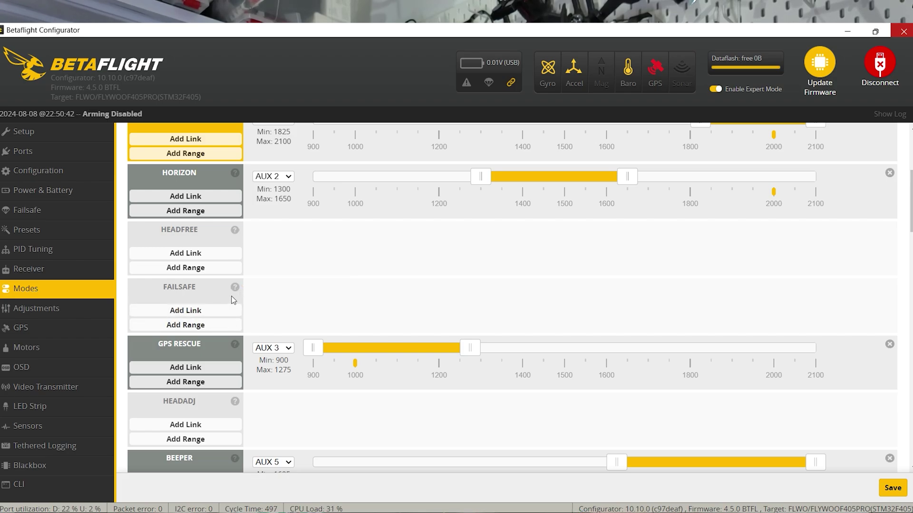
pyautogui.click(209, 330)
pyautogui.click(277, 294)
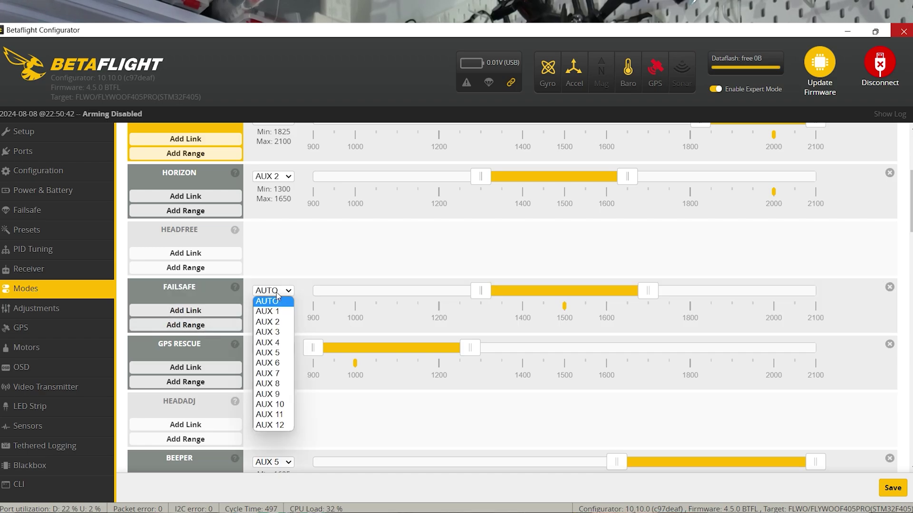
pyautogui.click(276, 334)
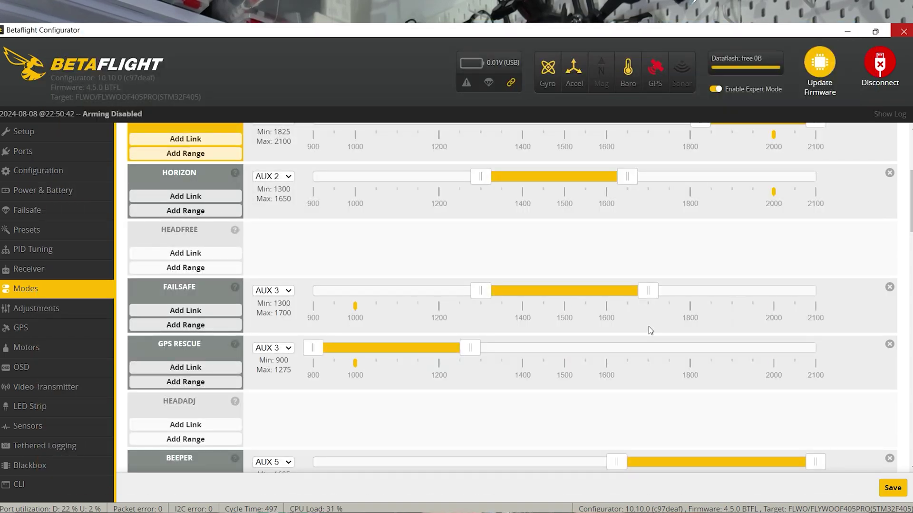
pyautogui.scroll(3, 648, 327)
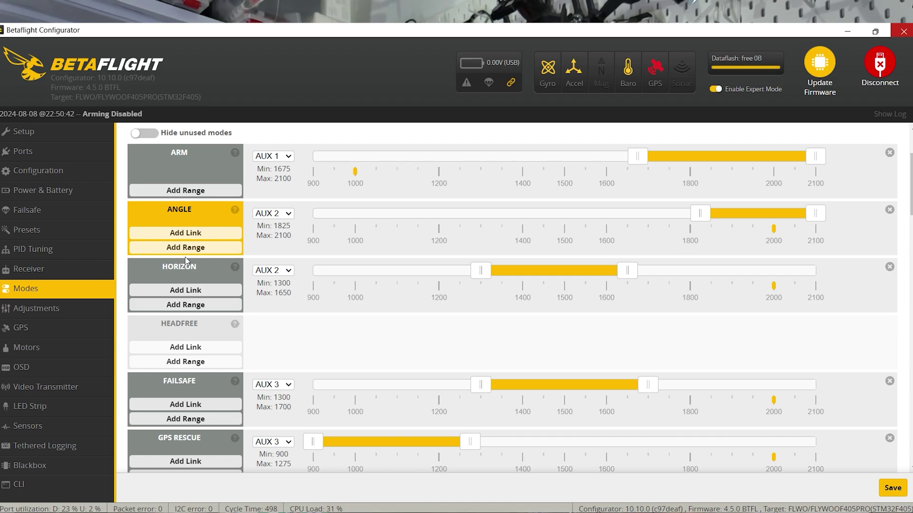
# - Check the live stick and AUX channel values in the receiver settings
pyautogui.click(38, 271)
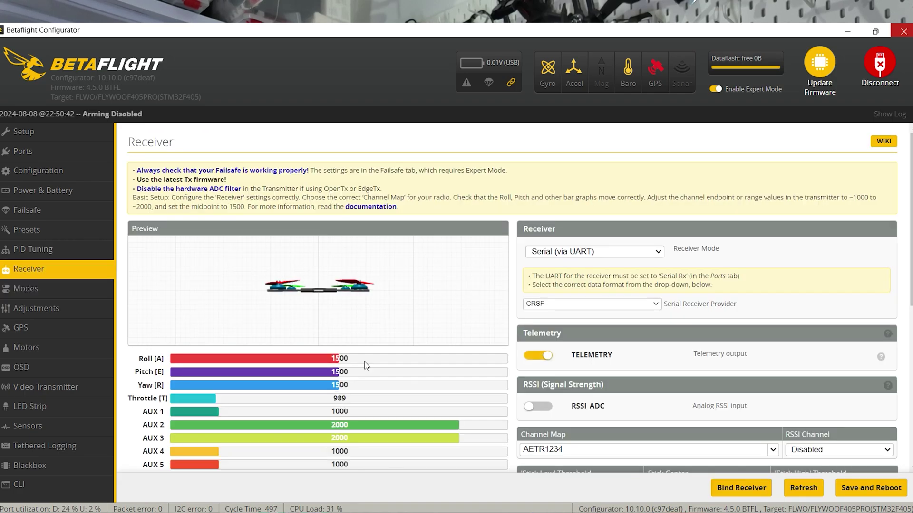
pyautogui.scroll(-1, 364, 364)
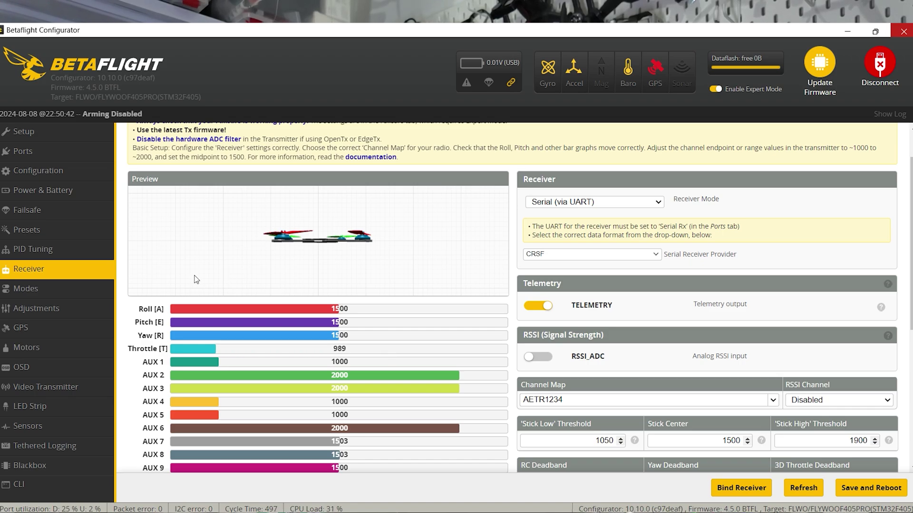
# - Review the failsafe switch action, the Stage 1 channel fallback settings and the Stage 2 failsafe procedure
pyautogui.click(59, 216)
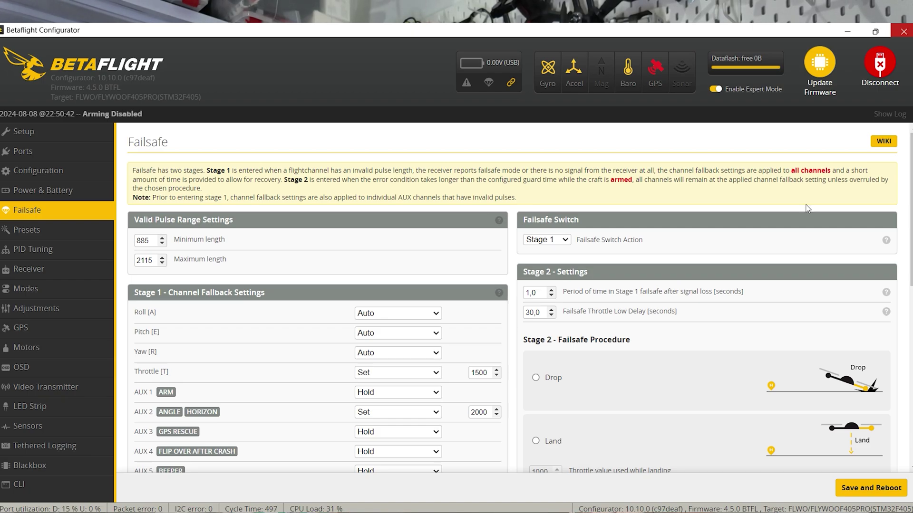
pyautogui.moveTo(886, 242)
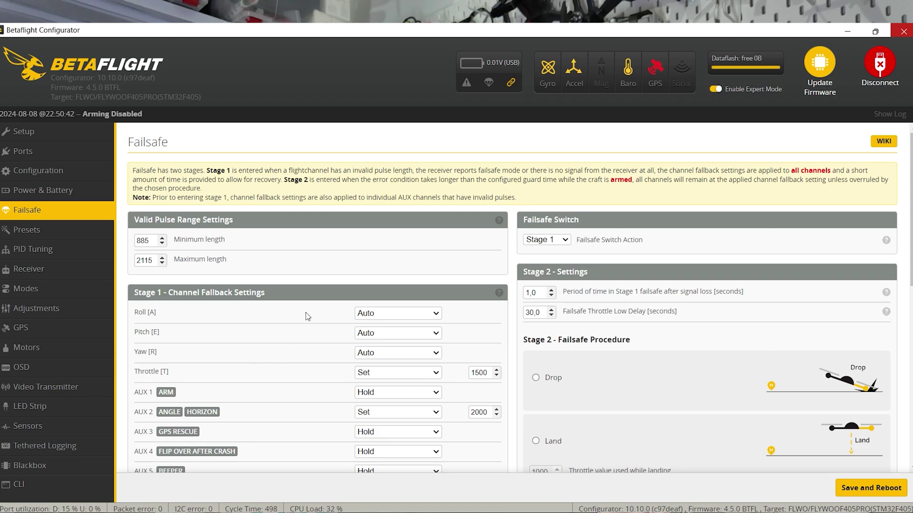
pyautogui.scroll(-1, 222, 375)
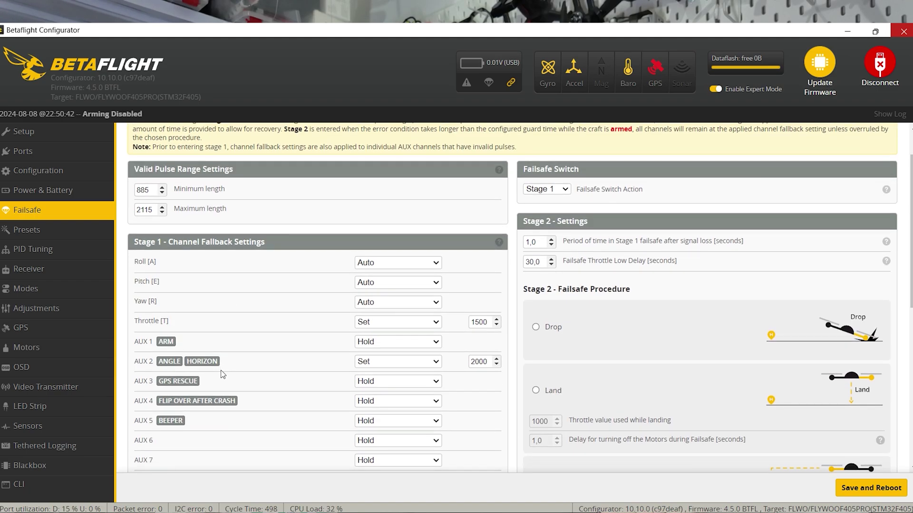
pyautogui.scroll(-1, 223, 375)
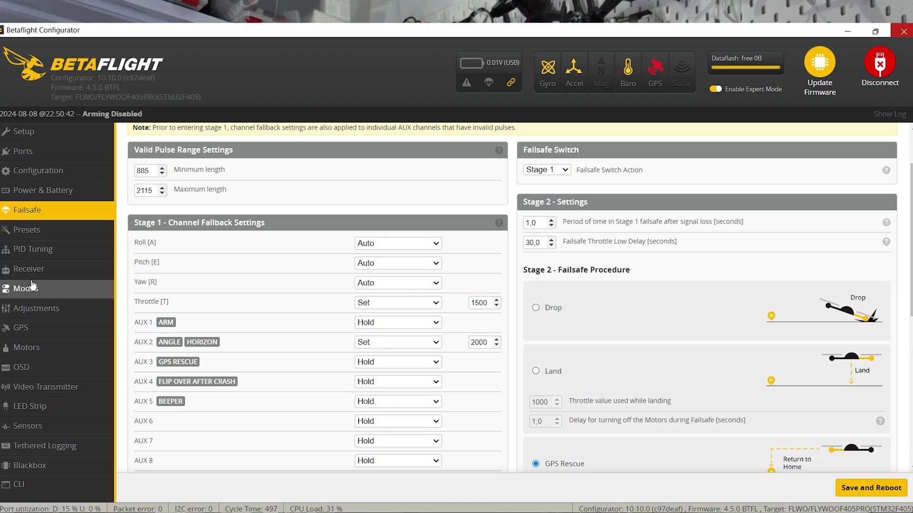
# - Check the receiver's live throttle value and compare it with the Stage 1 throttle fallback in the failsafe settings
pyautogui.click(44, 270)
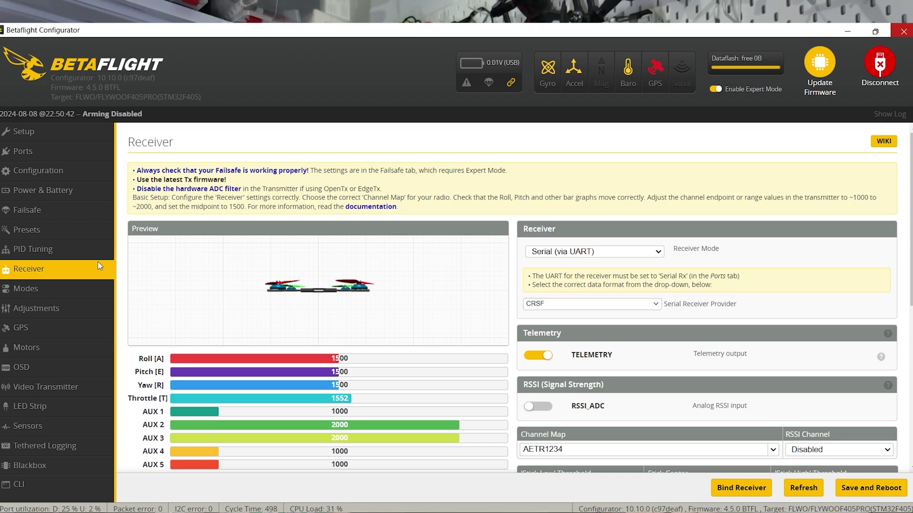
pyautogui.click(44, 222)
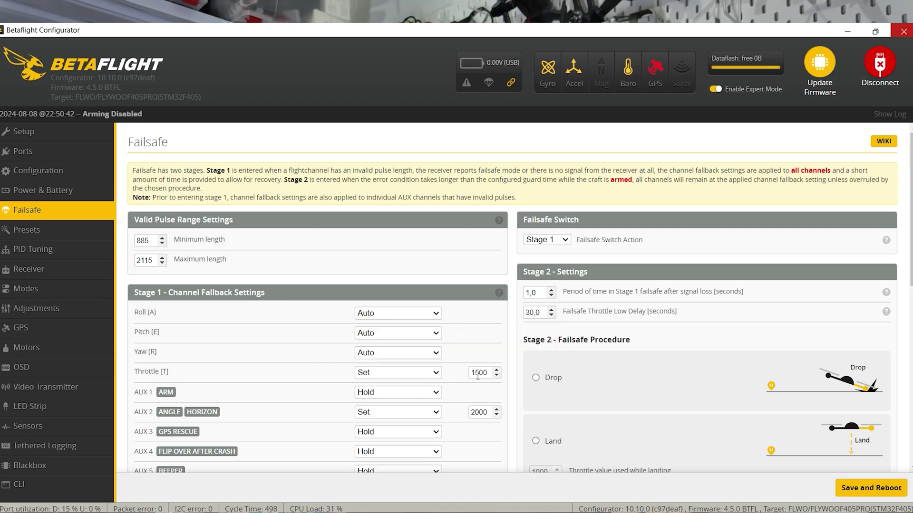
pyautogui.moveTo(499, 299)
# - Set the Stage 1 throttle fallback value to 1400 in the failsafe settings and check the AUX 2 fallback option
pyautogui.click(65, 292)
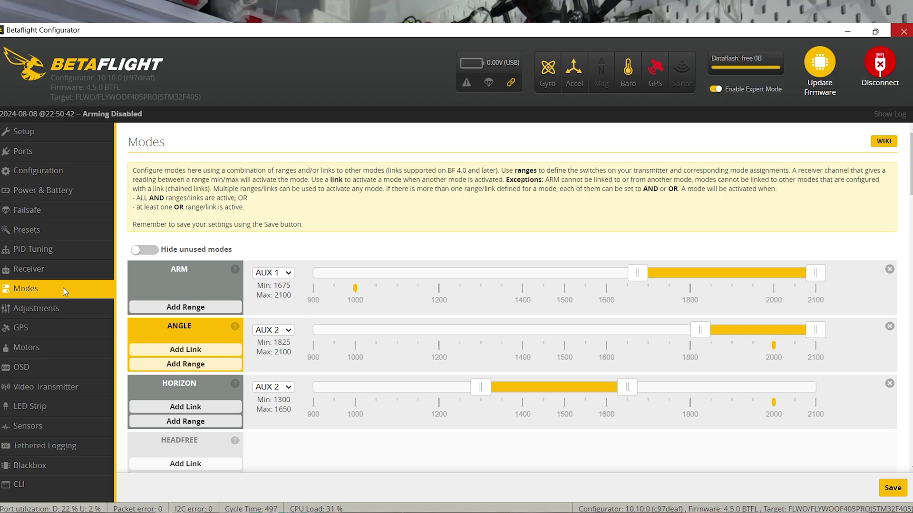
pyautogui.click(43, 214)
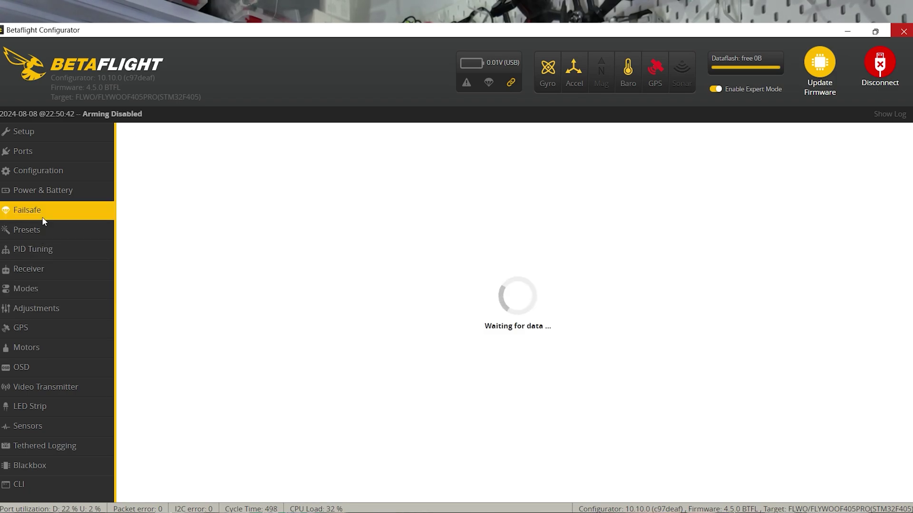
pyautogui.moveTo(499, 295)
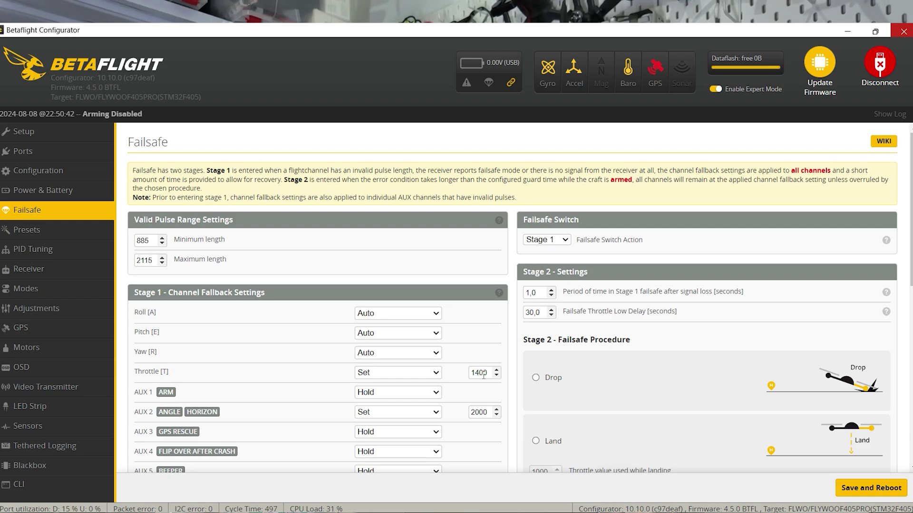
pyautogui.moveTo(399, 419)
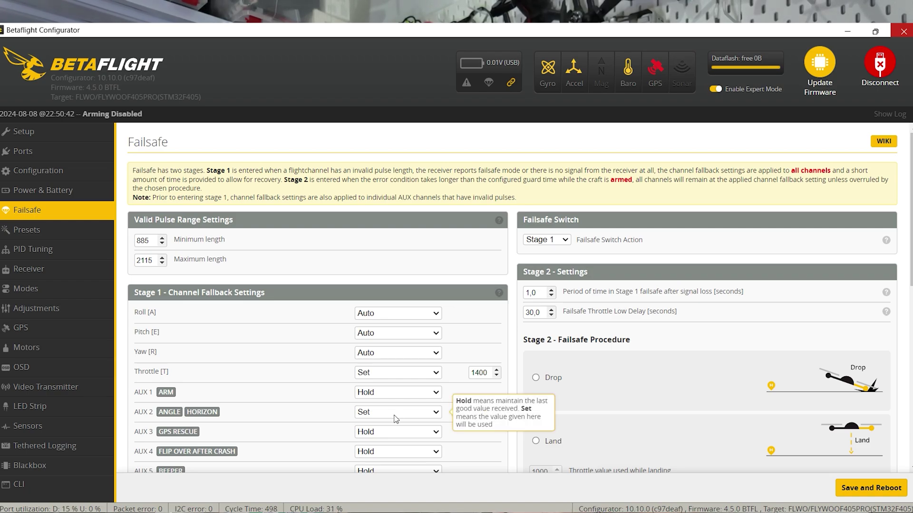
# - Check the Angle mode's AUX 2 range, and set the Stage 1 fallbacks to 2000 for AUX 2 and 1500 for throttle
pyautogui.click(37, 294)
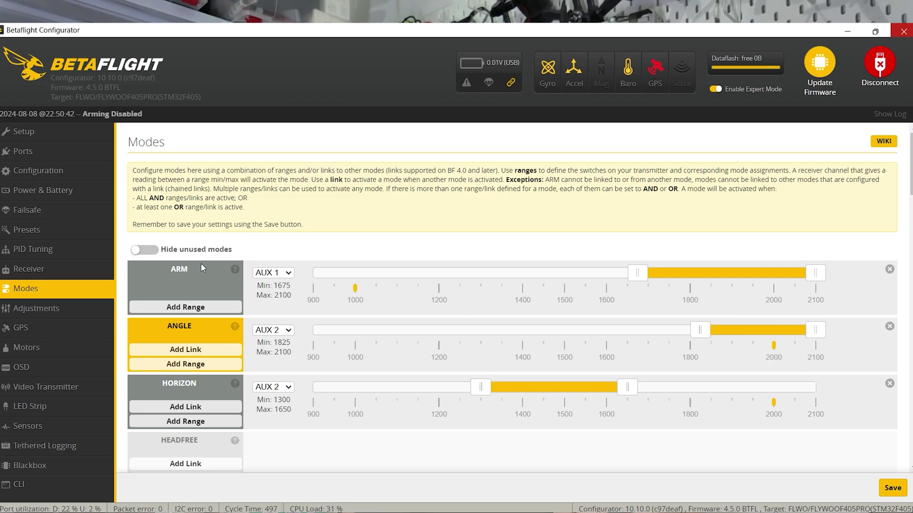
pyautogui.click(55, 210)
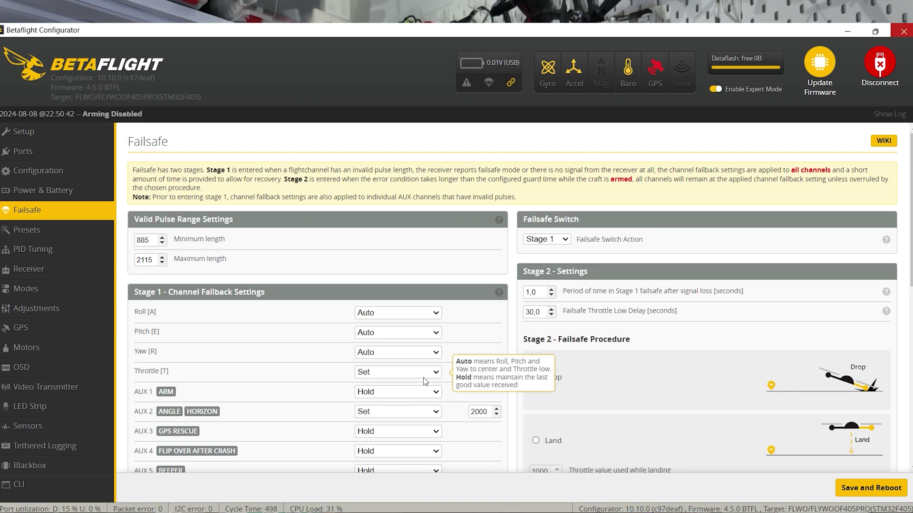
# - Review the Stage 2 failsafe timing settings and the options of the GPS Rescue procedure
pyautogui.scroll(-1, 425, 380)
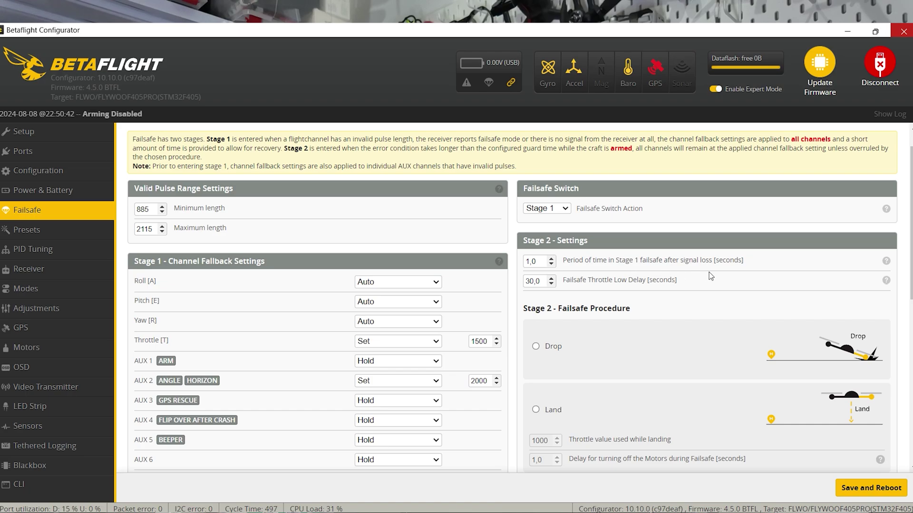
pyautogui.scroll(-3, 785, 280)
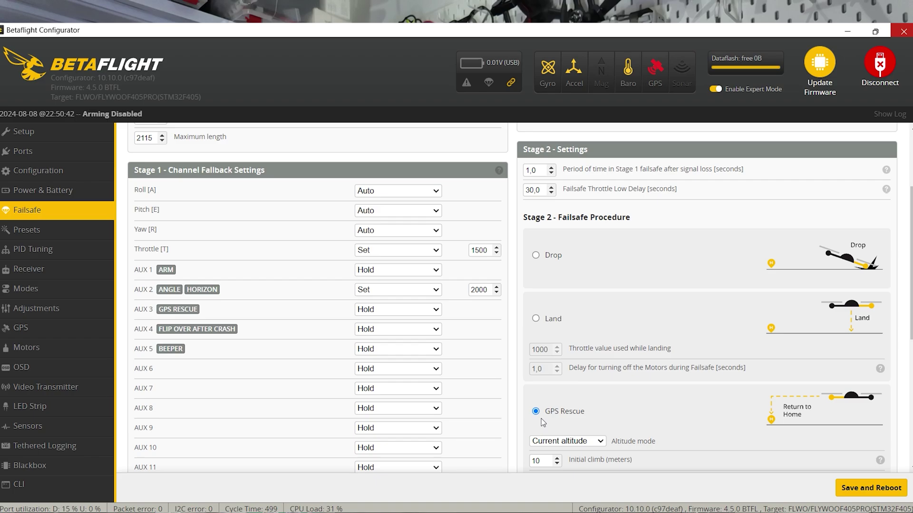
pyautogui.scroll(1, 542, 423)
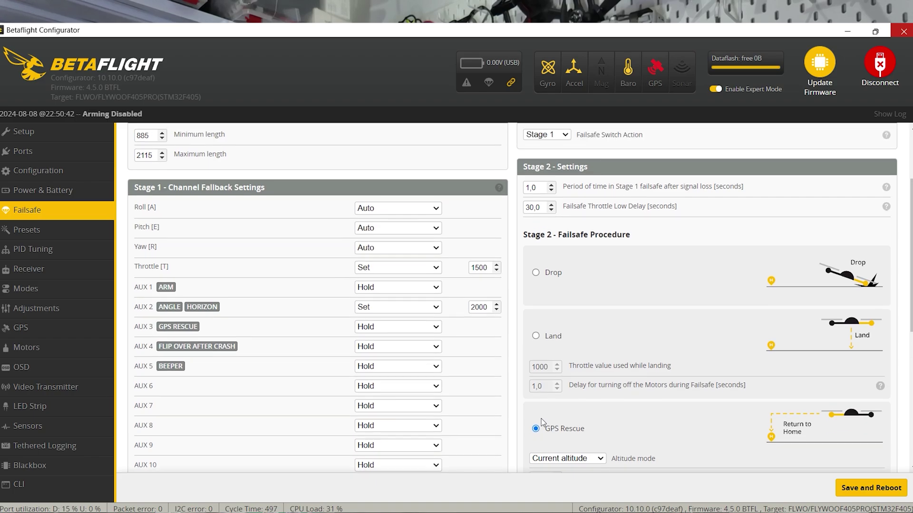
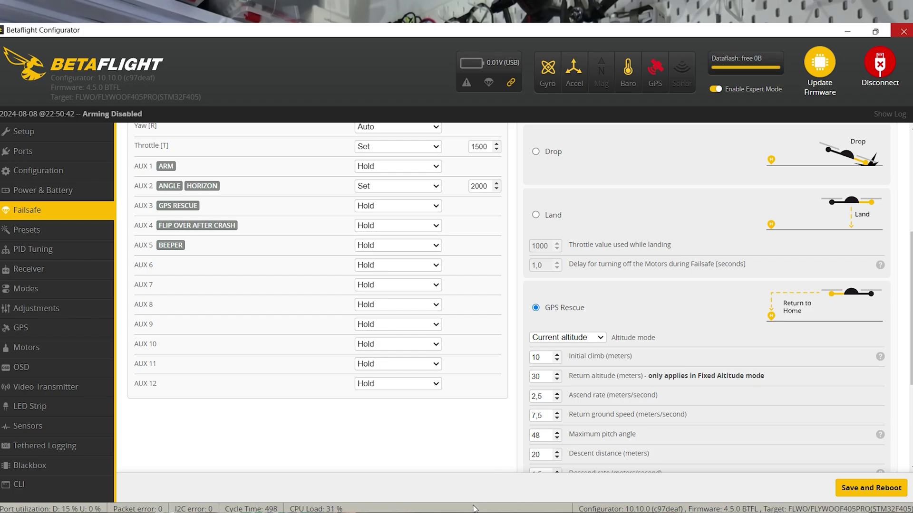
# - Switch to the web browser and search for "7 5 meter per detik berapa km/jam"
pyautogui.moveTo(510, 511)
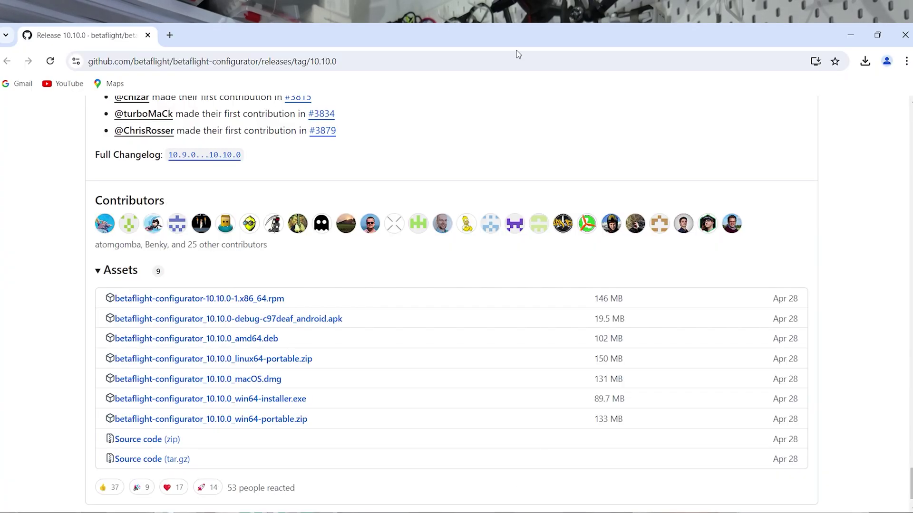
pyautogui.click(226, 62)
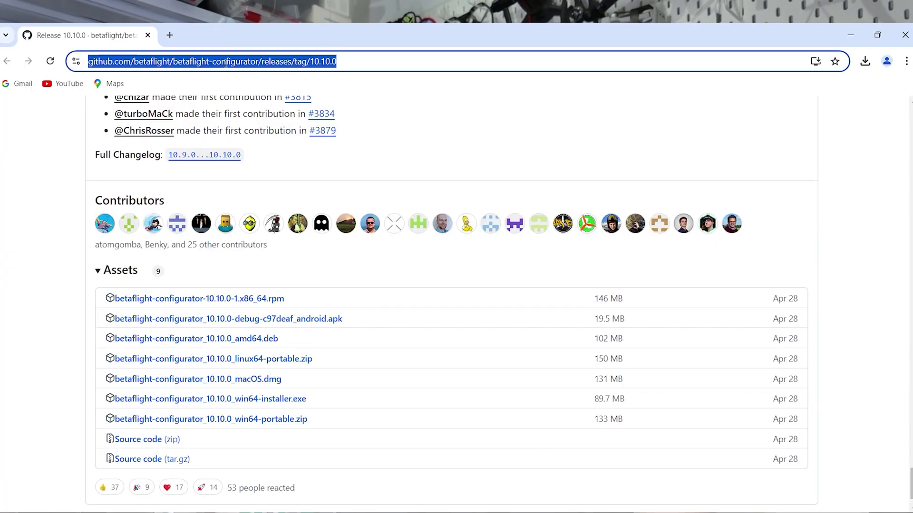
pyautogui.write('7,5')
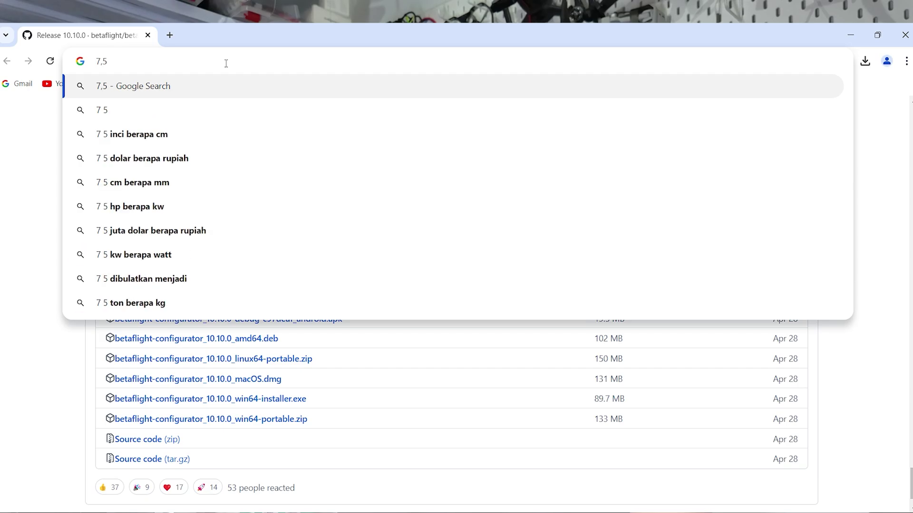
pyautogui.write(' met')
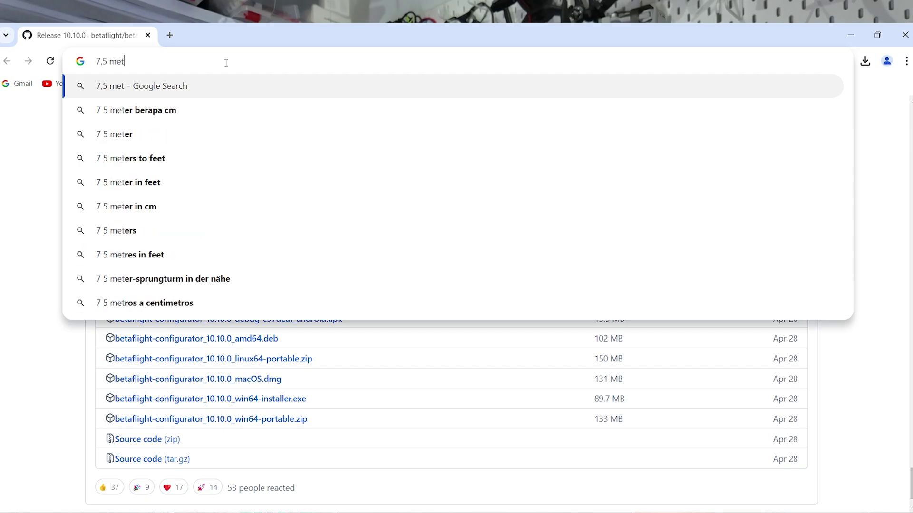
pyautogui.write('er p')
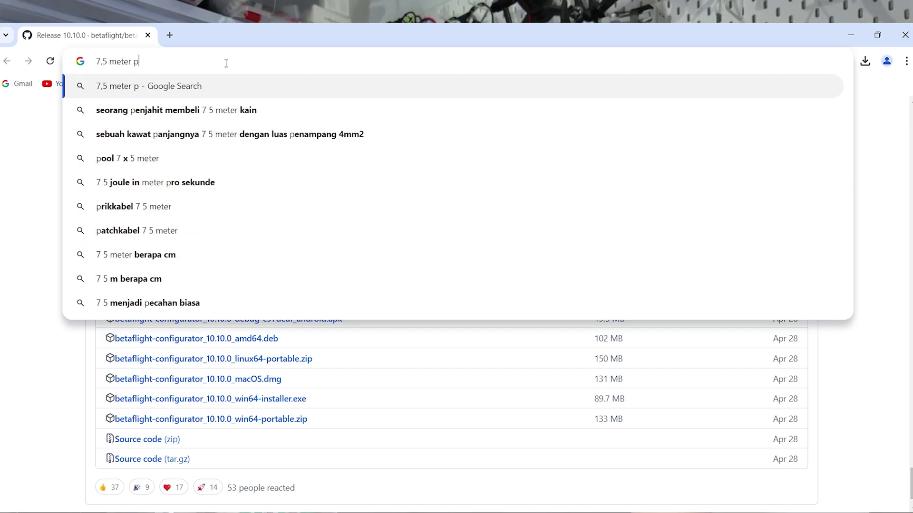
pyautogui.write('er detik')
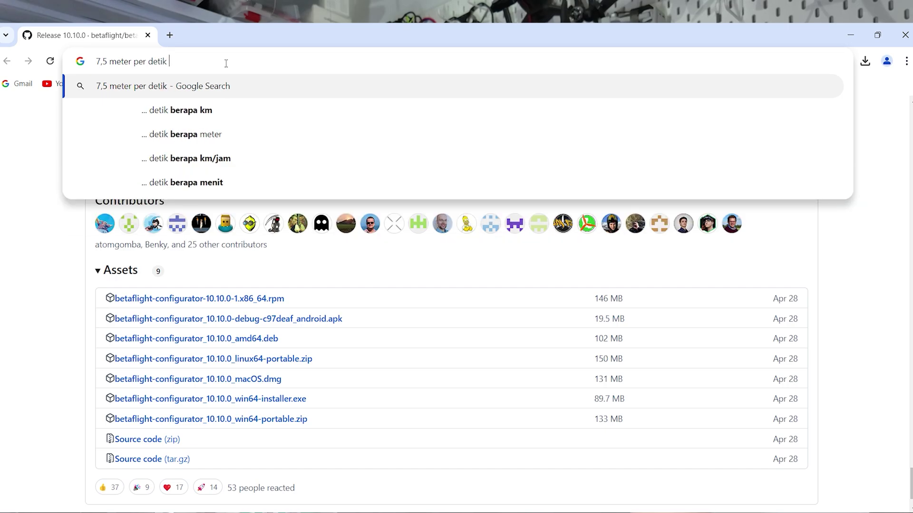
pyautogui.click(228, 159)
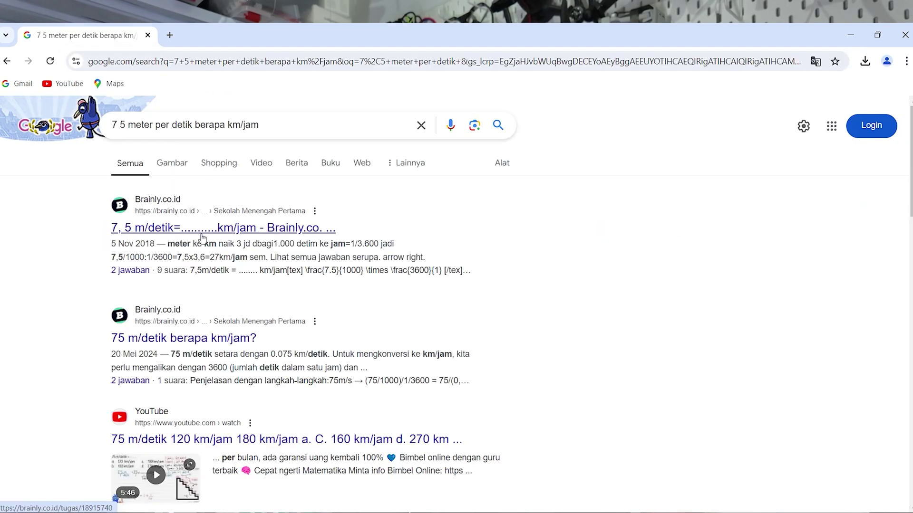
# - Refine the search to "75 meter per detik = km per jam" to bring up the speed converter
pyautogui.click(121, 125)
pyautogui.press('BackSpace')
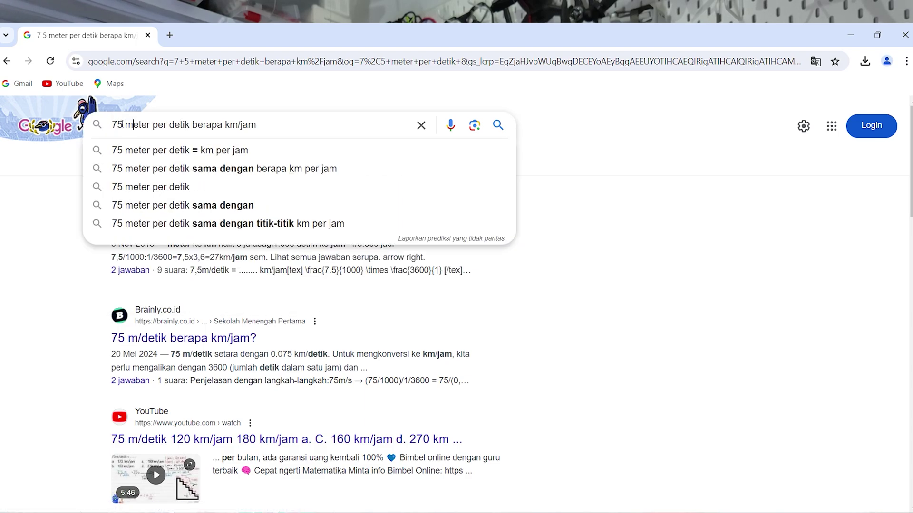
pyautogui.click(146, 151)
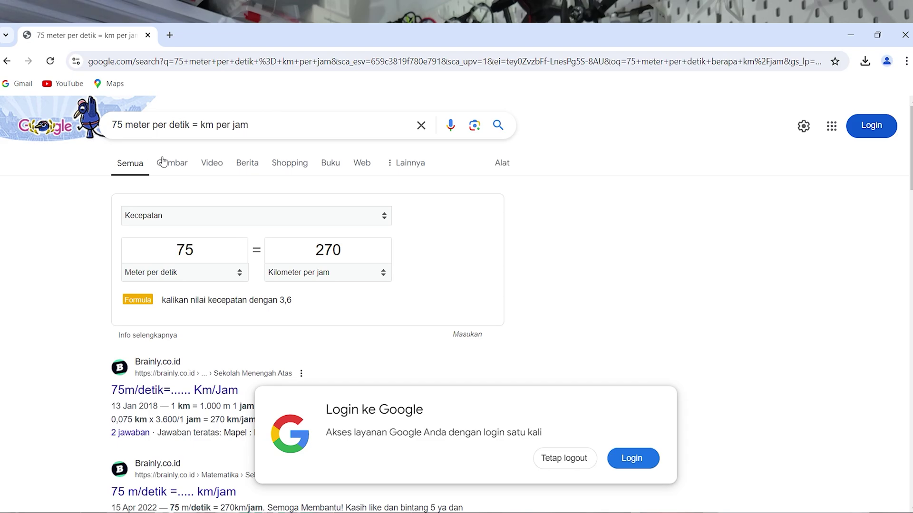
# - Convert 7,5 meters per second to kilometers per hour in the speed converter
pyautogui.doubleClick(186, 252)
pyautogui.click(186, 253)
pyautogui.write('.')
pyautogui.doubleClick(190, 254)
pyautogui.write(',')
pyautogui.press('BackSpace')
pyautogui.write('7')
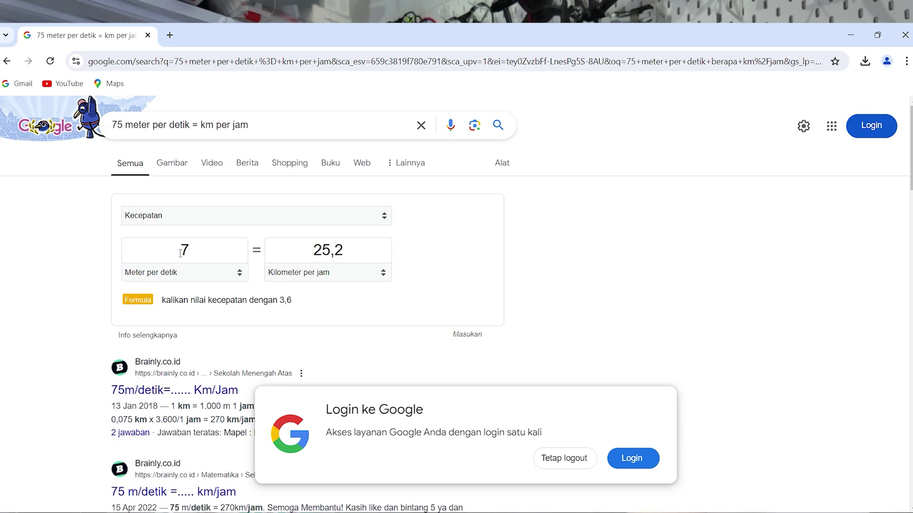
pyautogui.write(',5')
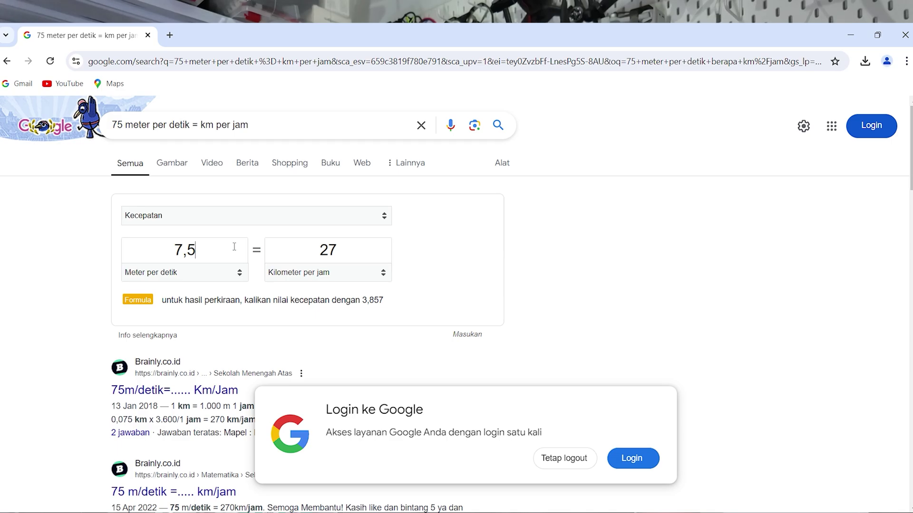
# - Convert 15 and 12 meters per second to kilometers per hour in the speed converter
pyautogui.press('BackSpace')
pyautogui.press('BackSpace')
pyautogui.press('BackSpace')
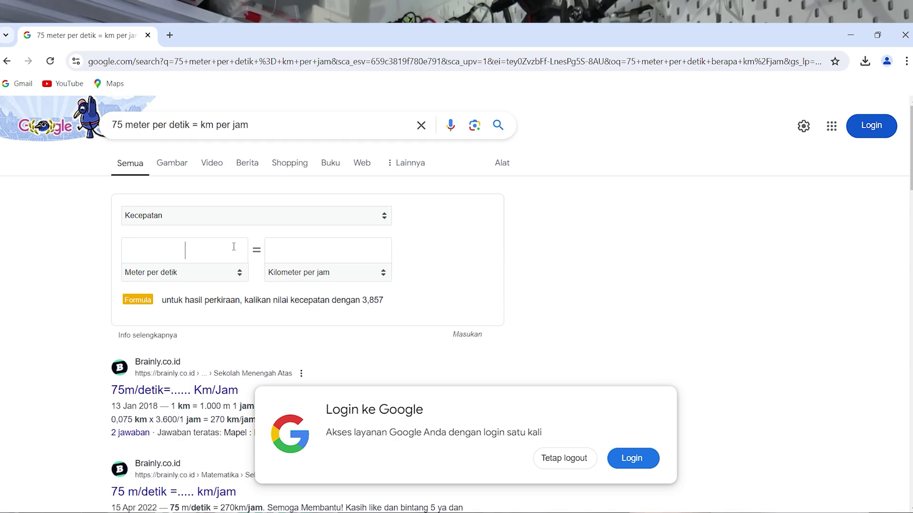
pyautogui.write('15')
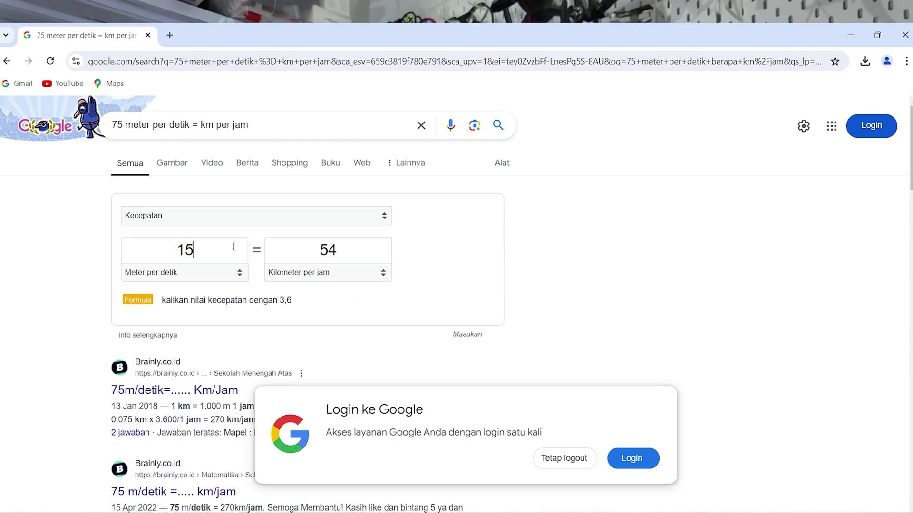
pyautogui.press('BackSpace')
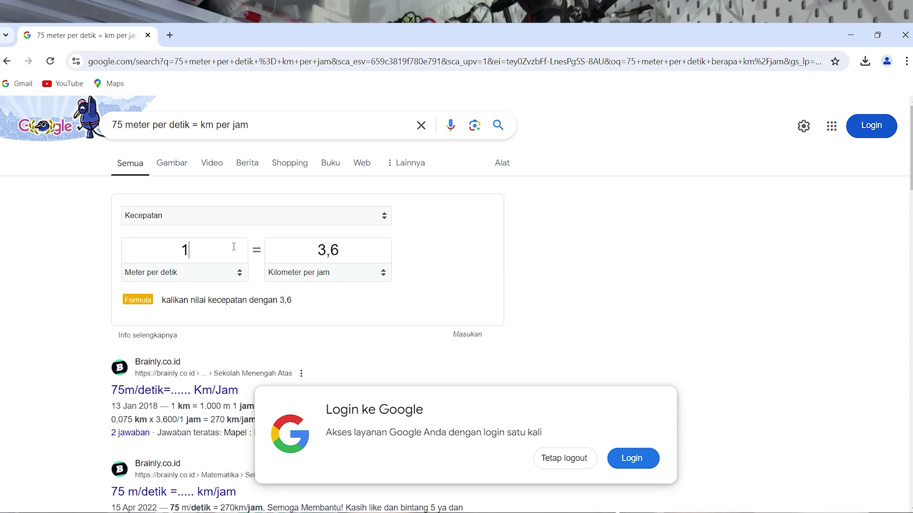
pyautogui.write('2')
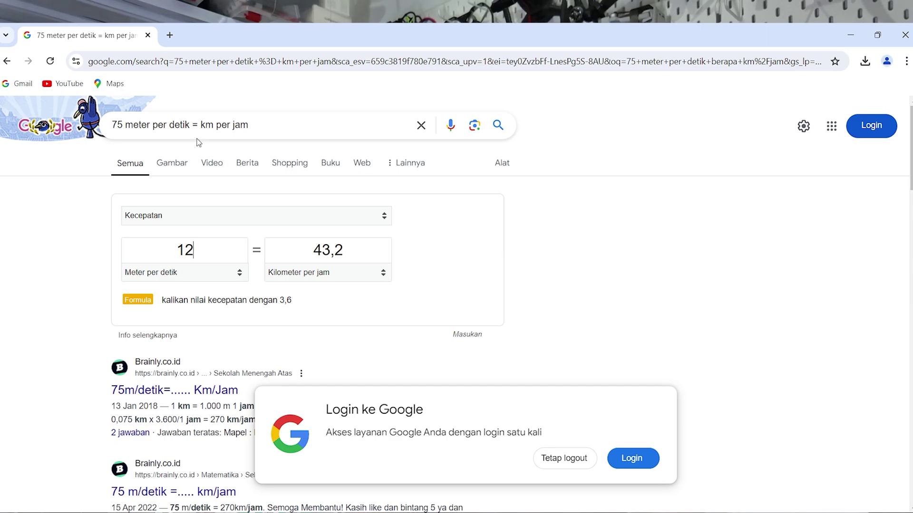
# - Switch back to Betaflight Configurator and set the GPS Rescue return ground speed to 12 meters per second
pyautogui.moveTo(640, 512)
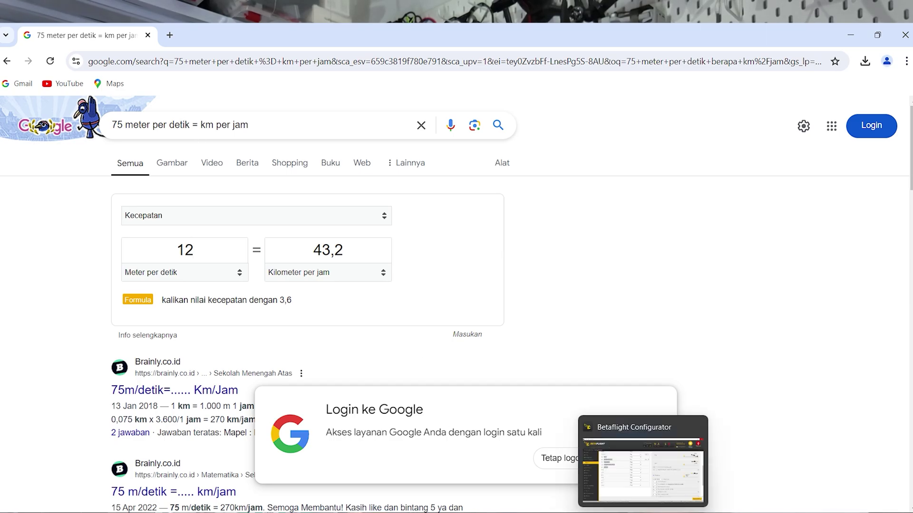
pyautogui.click(641, 457)
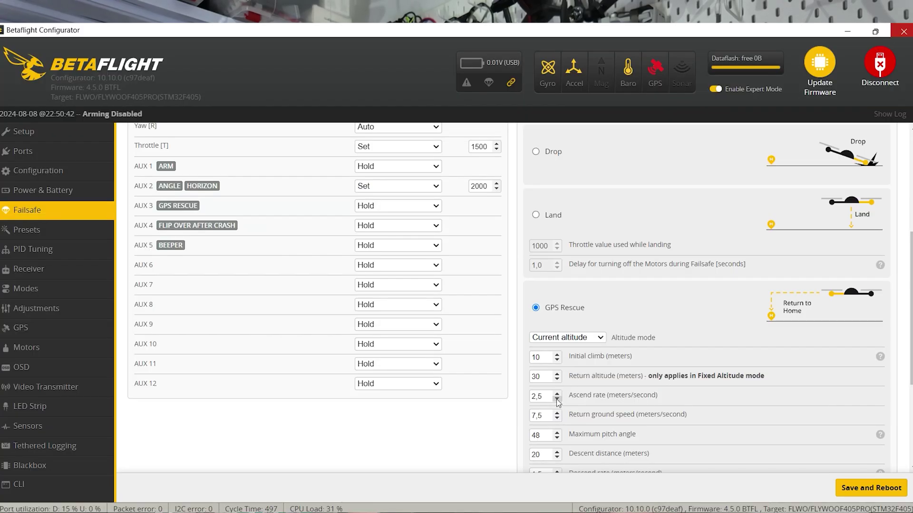
pyautogui.click(547, 415)
pyautogui.scroll(-1, 675, 422)
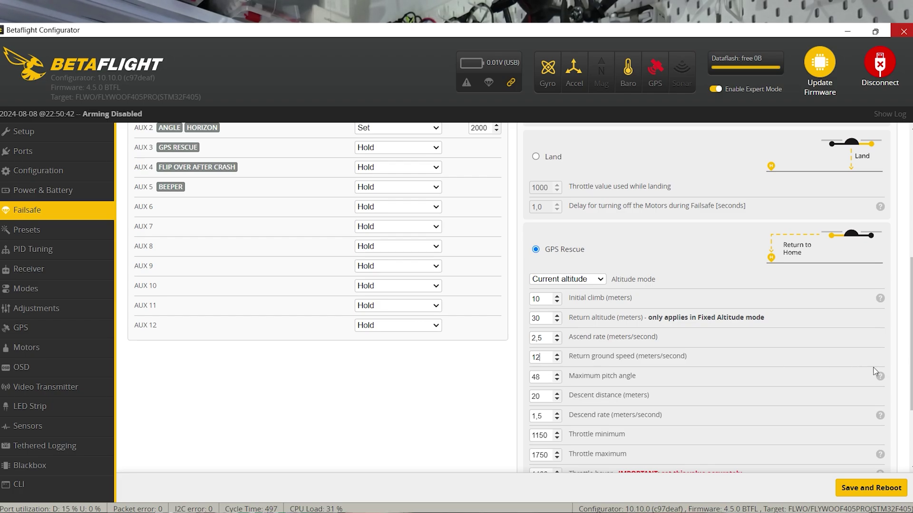
# - Set the GPS Rescue maximum pitch angle to 40, and save the failsafe settings with a reboot
pyautogui.moveTo(880, 379)
pyautogui.scroll(-1, 593, 402)
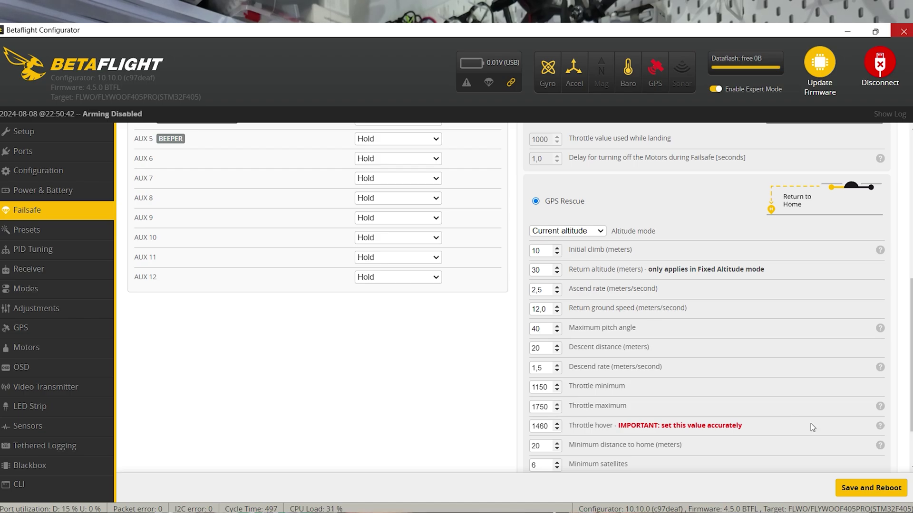
pyautogui.click(880, 492)
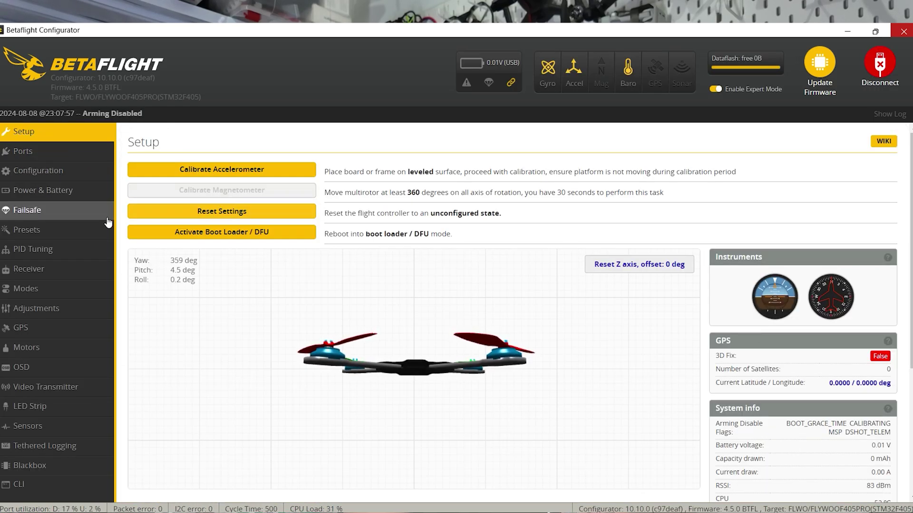
# - Check the receiver's live throttle value and compare it with the Stage 1 throttle fallback and the GPS Rescue throttle hover setting
pyautogui.click(32, 272)
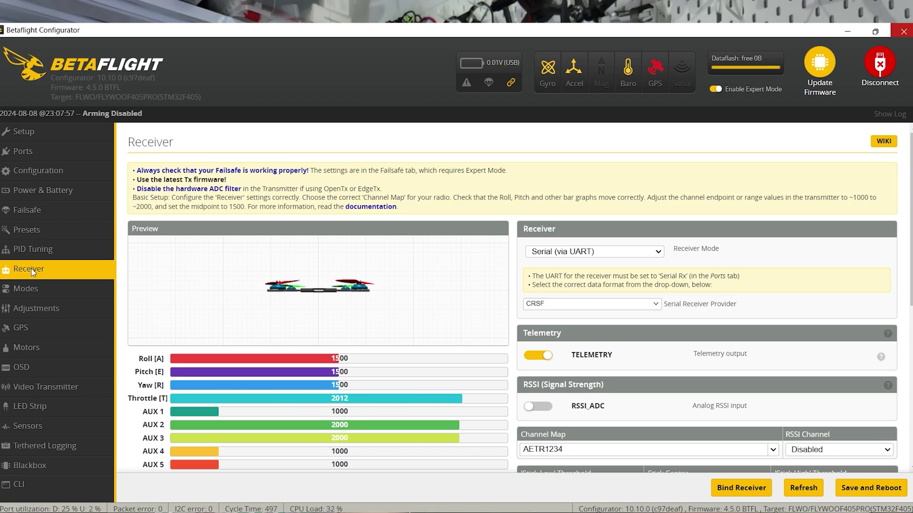
pyautogui.click(30, 214)
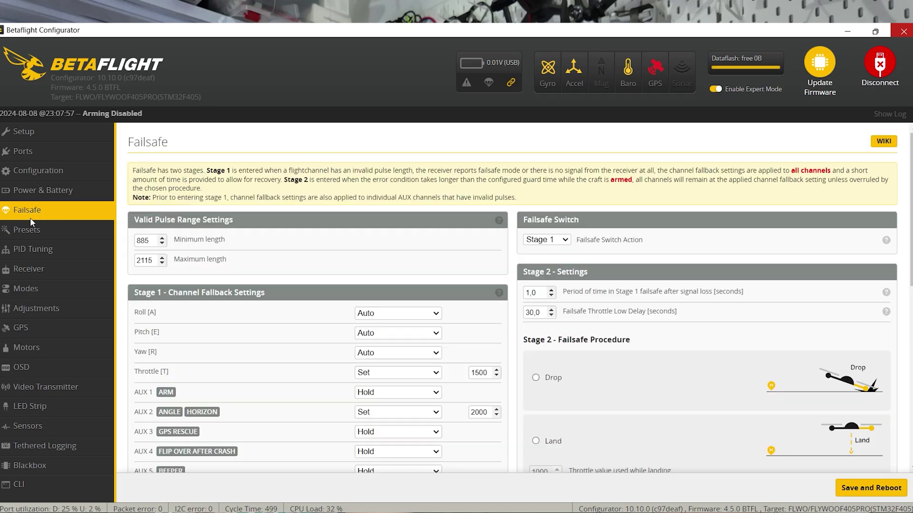
pyautogui.scroll(-8, 553, 368)
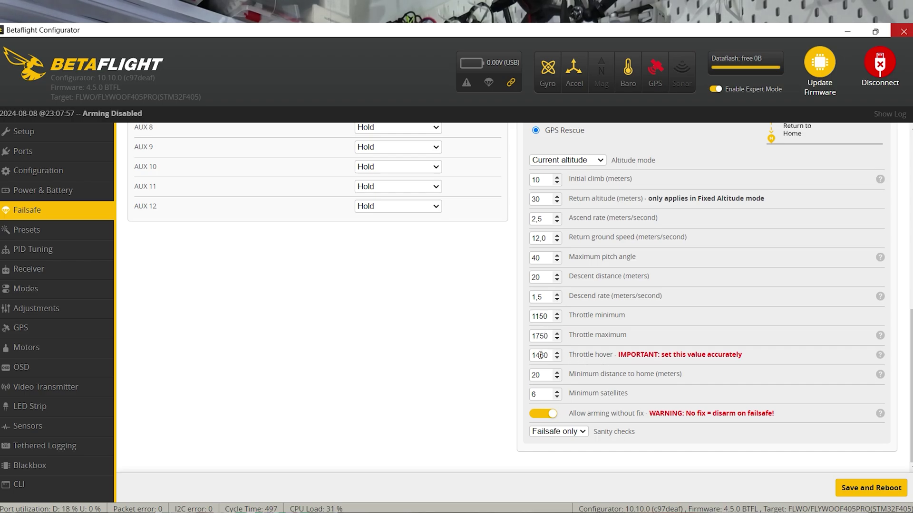
pyautogui.scroll(4, 546, 355)
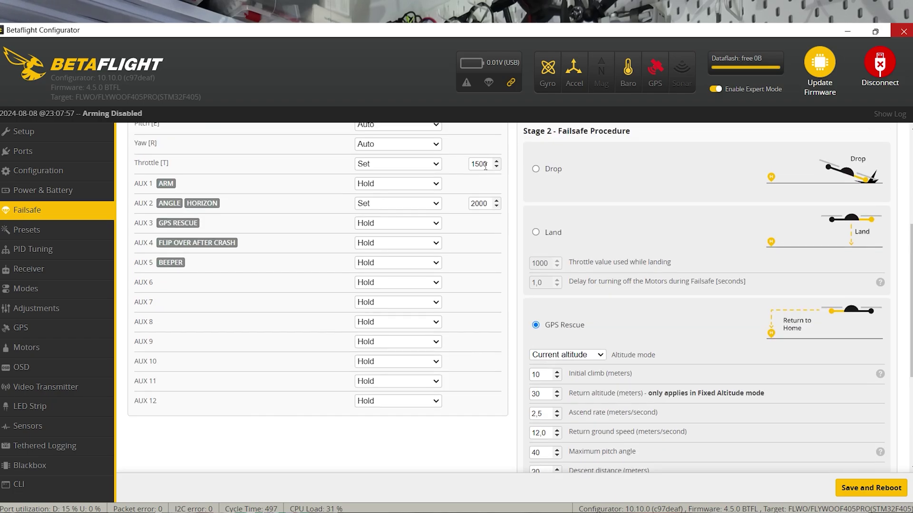
pyautogui.scroll(-3, 537, 345)
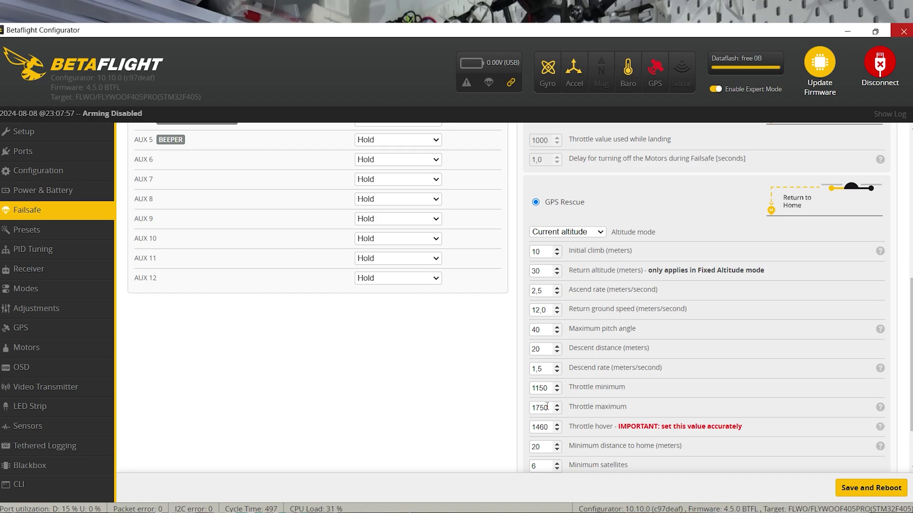
# - Review the enabled OSD elements, including the GPS items and the throttle position
pyautogui.click(25, 367)
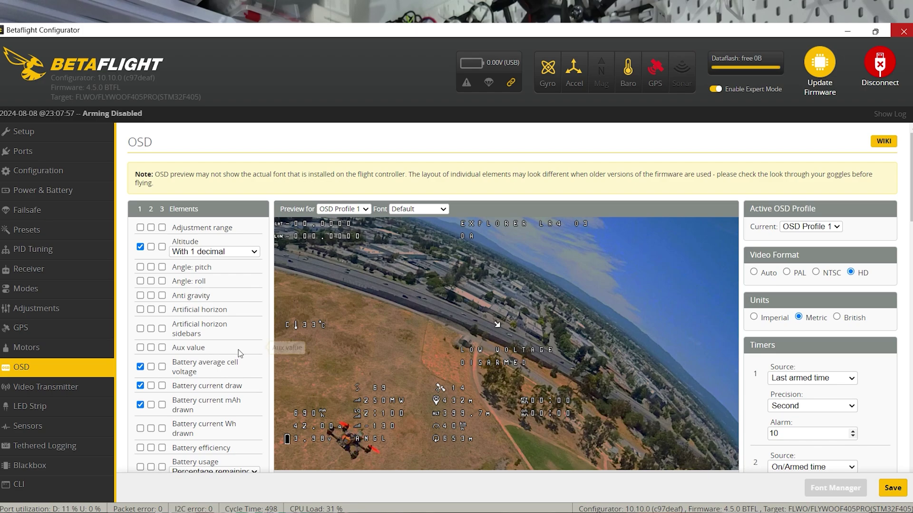
pyautogui.scroll(-1, 398, 367)
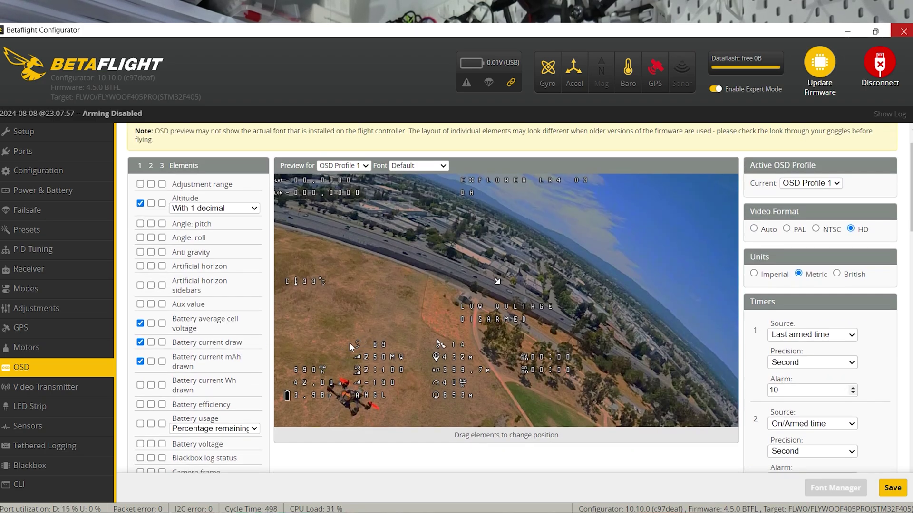
pyautogui.scroll(-8, 194, 378)
pyautogui.scroll(-8, 195, 378)
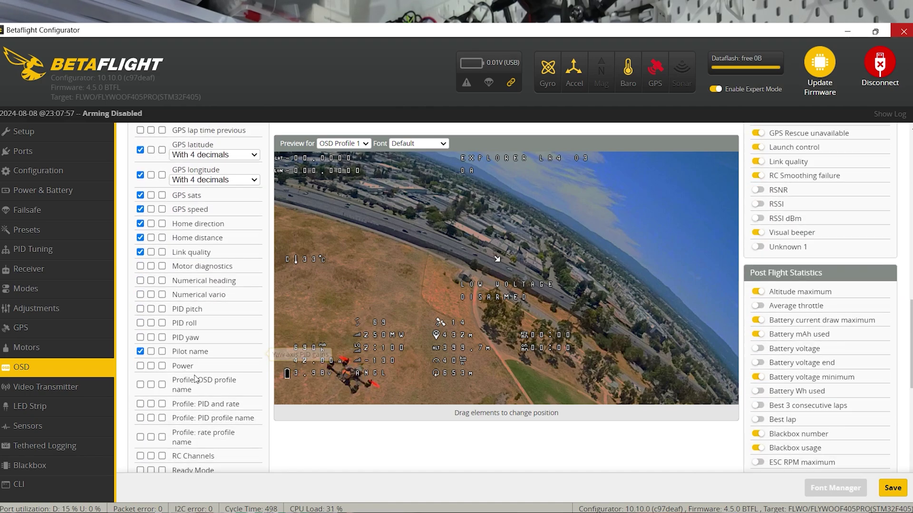
pyautogui.scroll(-8, 195, 378)
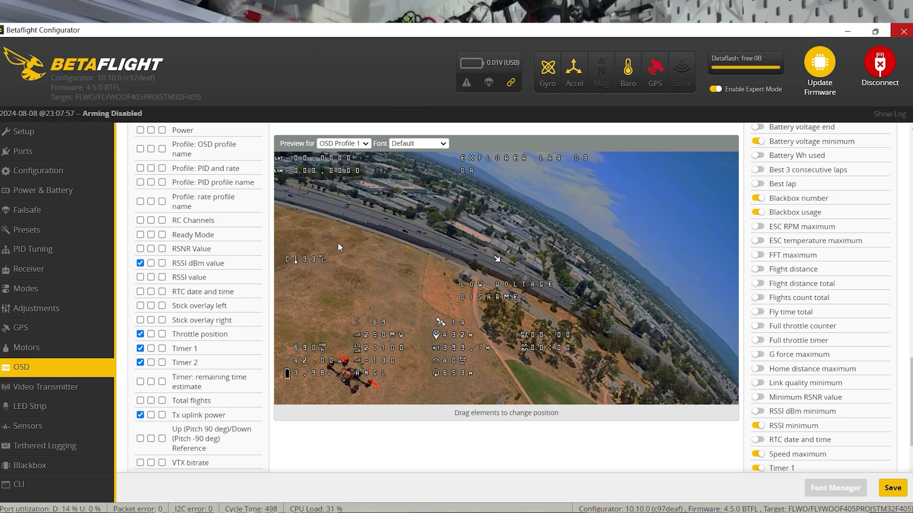
# - Enable the ESC temperature element for the first OSD profile and save the OSD settings
pyautogui.scroll(6, 193, 333)
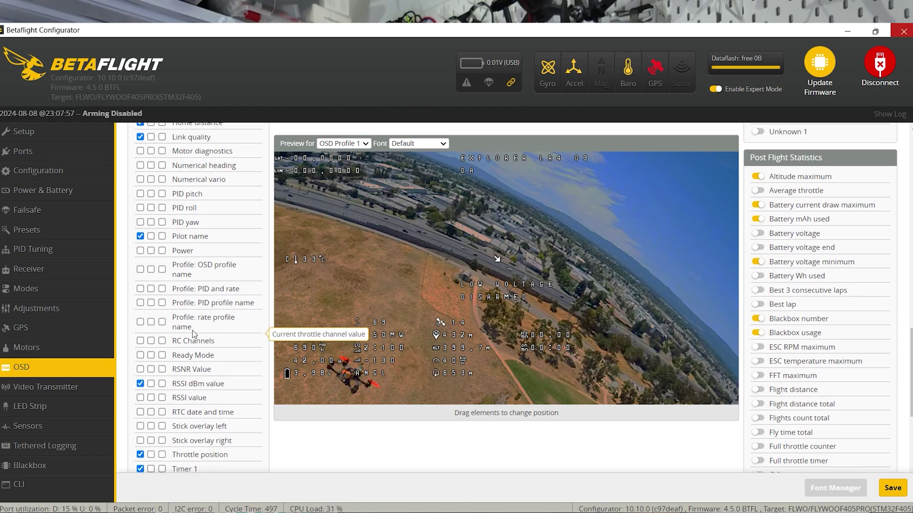
pyautogui.scroll(6, 192, 333)
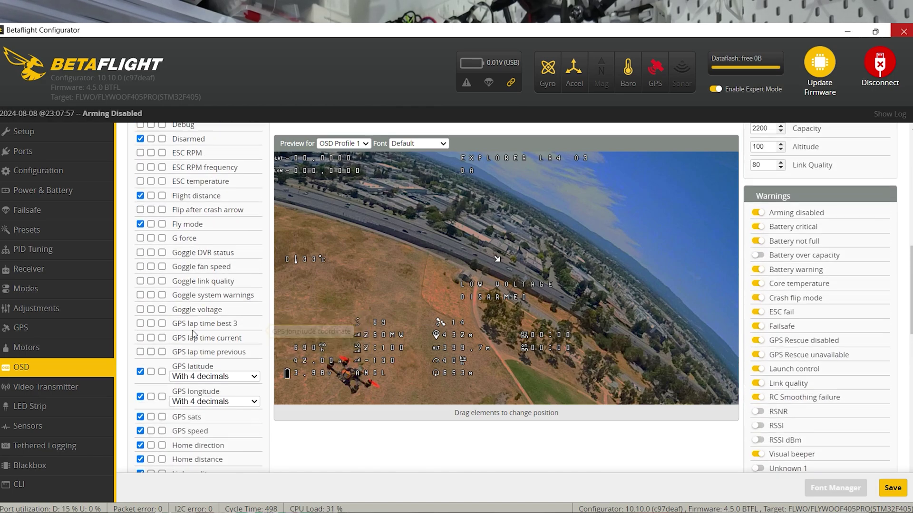
pyautogui.scroll(1, 194, 332)
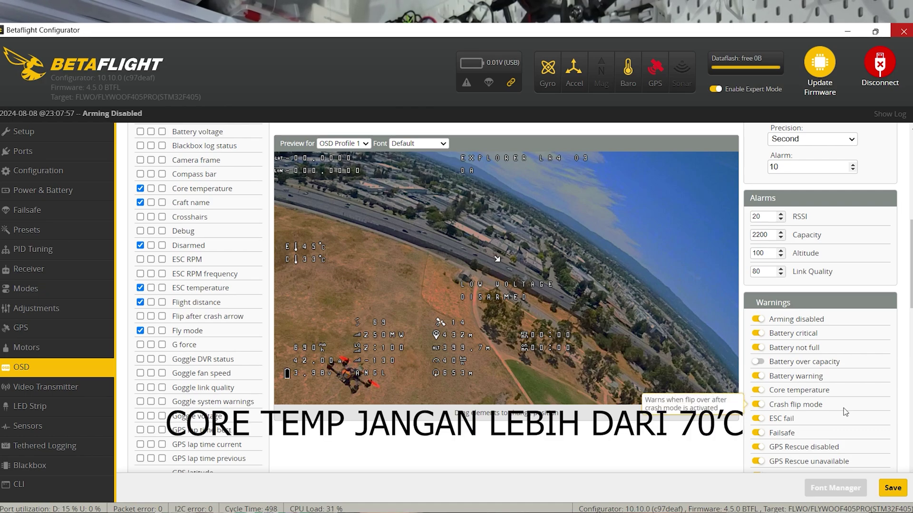
pyautogui.click(893, 489)
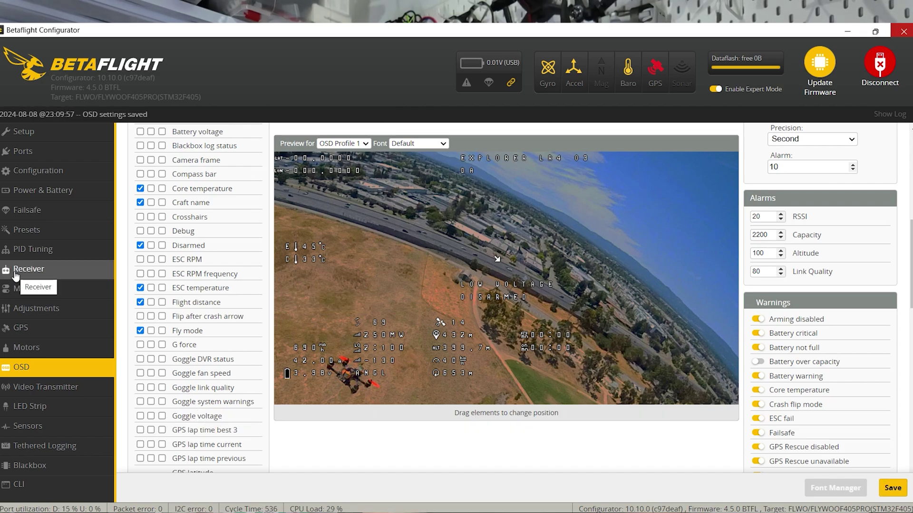
# - Return to the failsafe settings and review the GPS Rescue parameters, including the throttle hover value
pyautogui.click(24, 210)
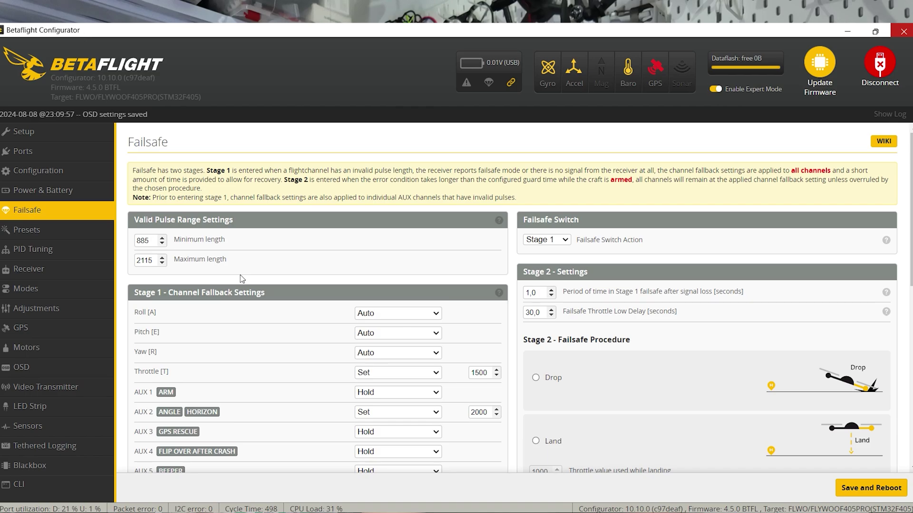
pyautogui.scroll(-9, 487, 399)
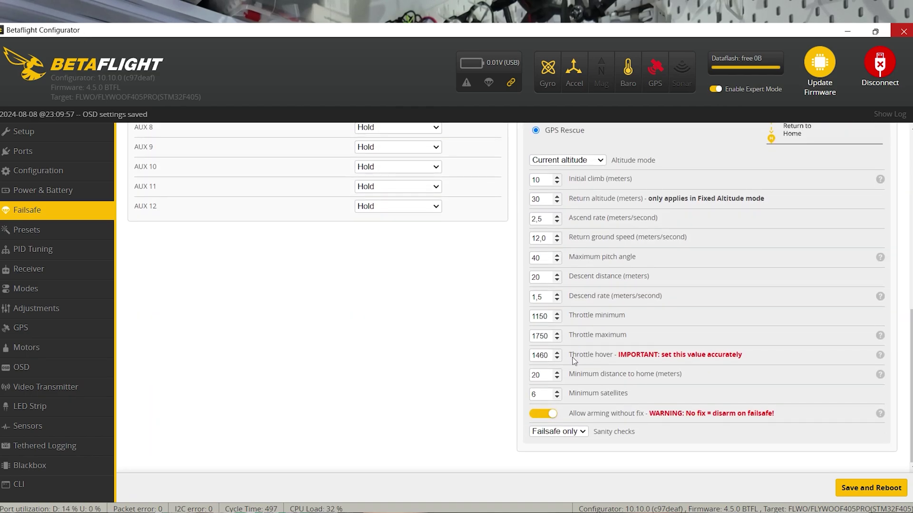